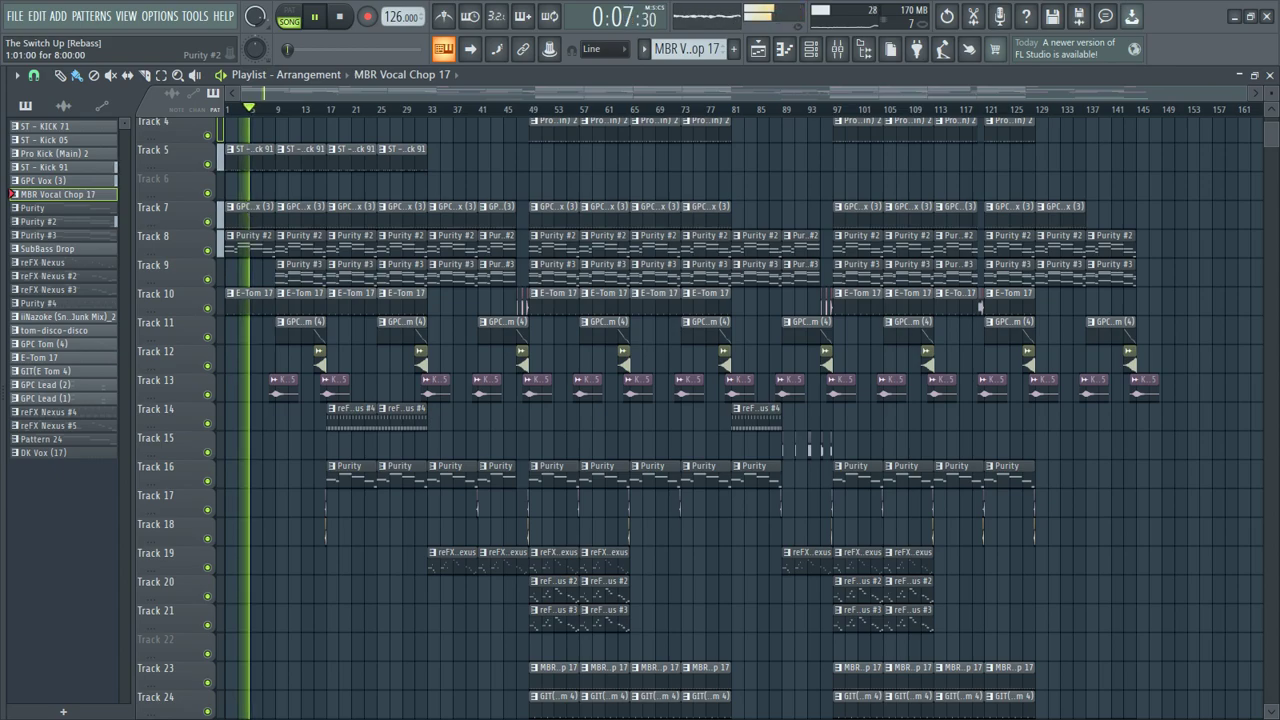
Open a Purity #2 clip on Track 8 in the piano roll and examine its chord notes.
{"action": "scroll", "coordinate": [740, 420], "scroll_direction": "up", "scroll_amount": 3}
{"action": "scroll", "coordinate": [740, 420], "scroll_direction": "down", "scroll_amount": 5}
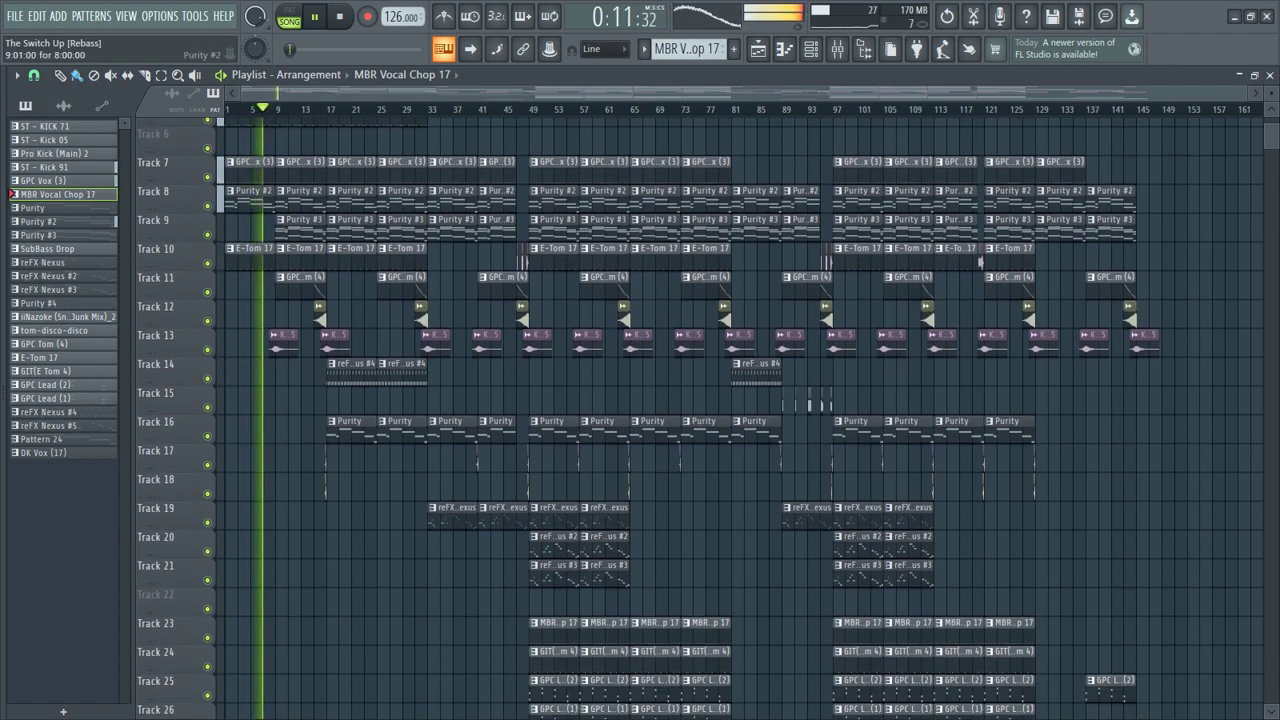
{"action": "double_click", "coordinate": [300, 203]}
{"action": "scroll", "coordinate": [300, 203], "scroll_direction": "left", "scroll_amount": 3}
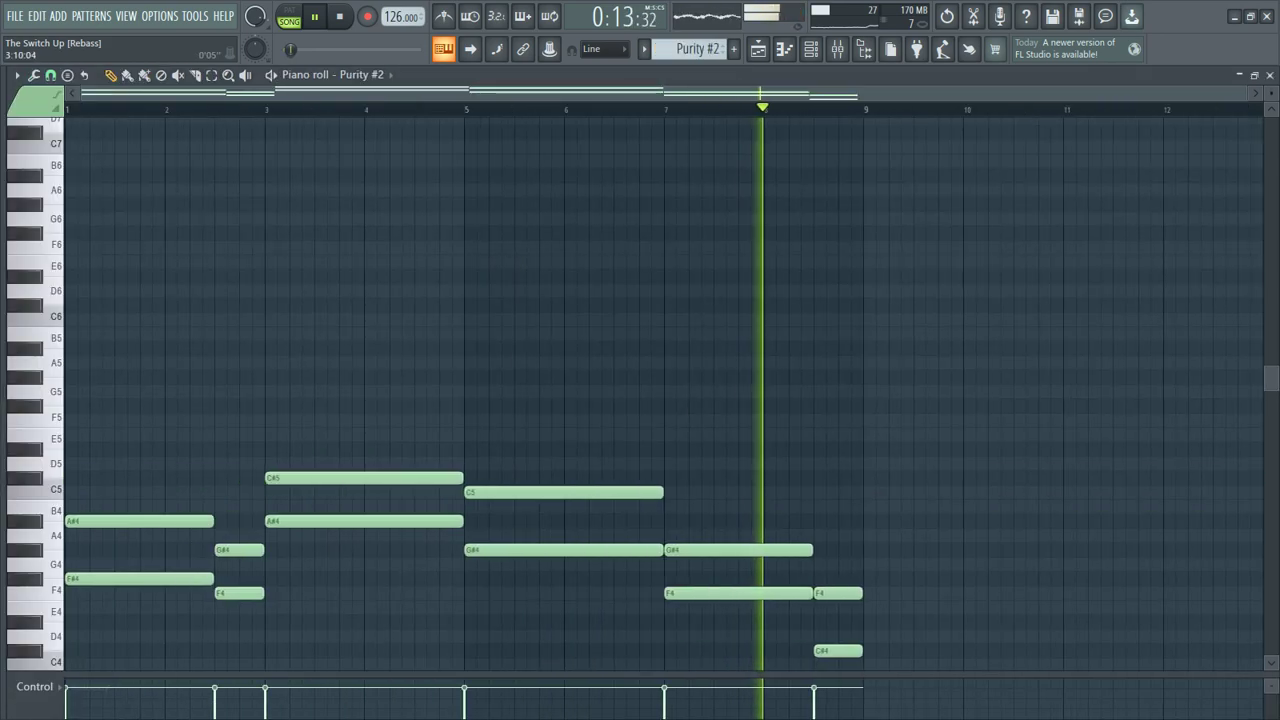
{"action": "scroll", "coordinate": [370, 165], "scroll_direction": "up", "scroll_amount": 2}
{"action": "scroll", "coordinate": [660, 395], "scroll_direction": "down", "scroll_amount": 3}
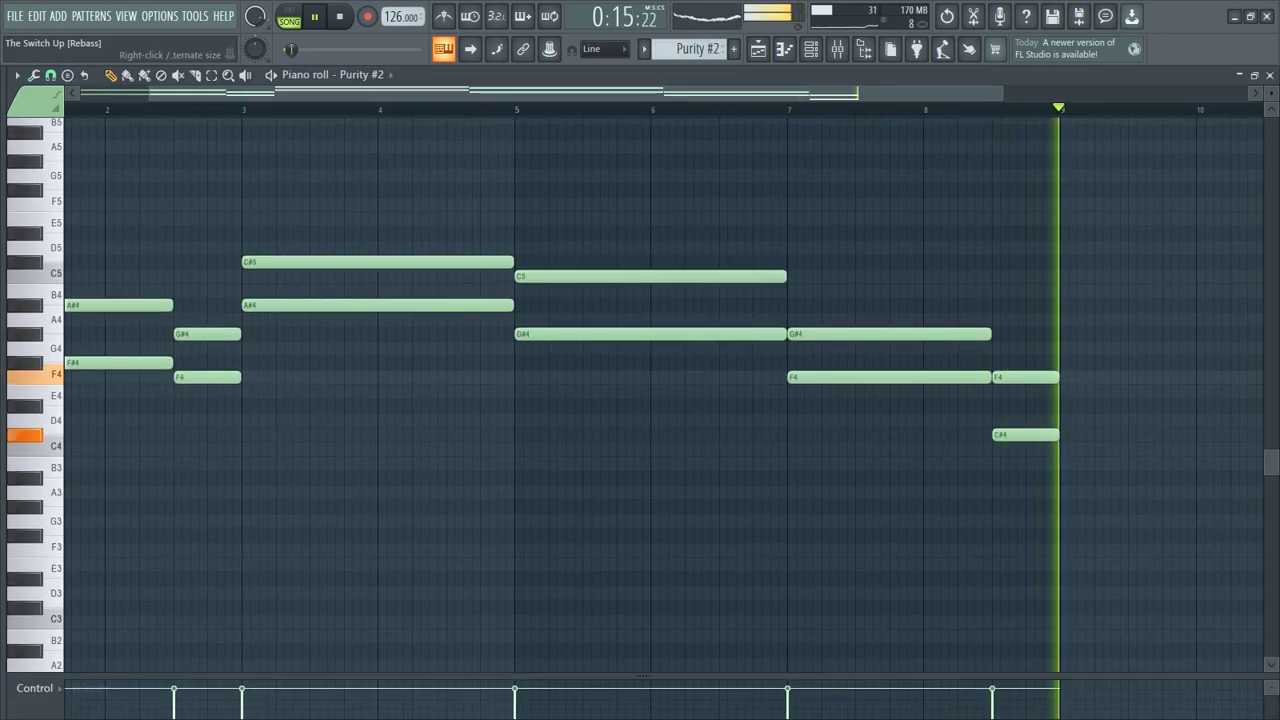
{"action": "scroll", "coordinate": [325, 390], "scroll_direction": "up", "scroll_amount": 2}
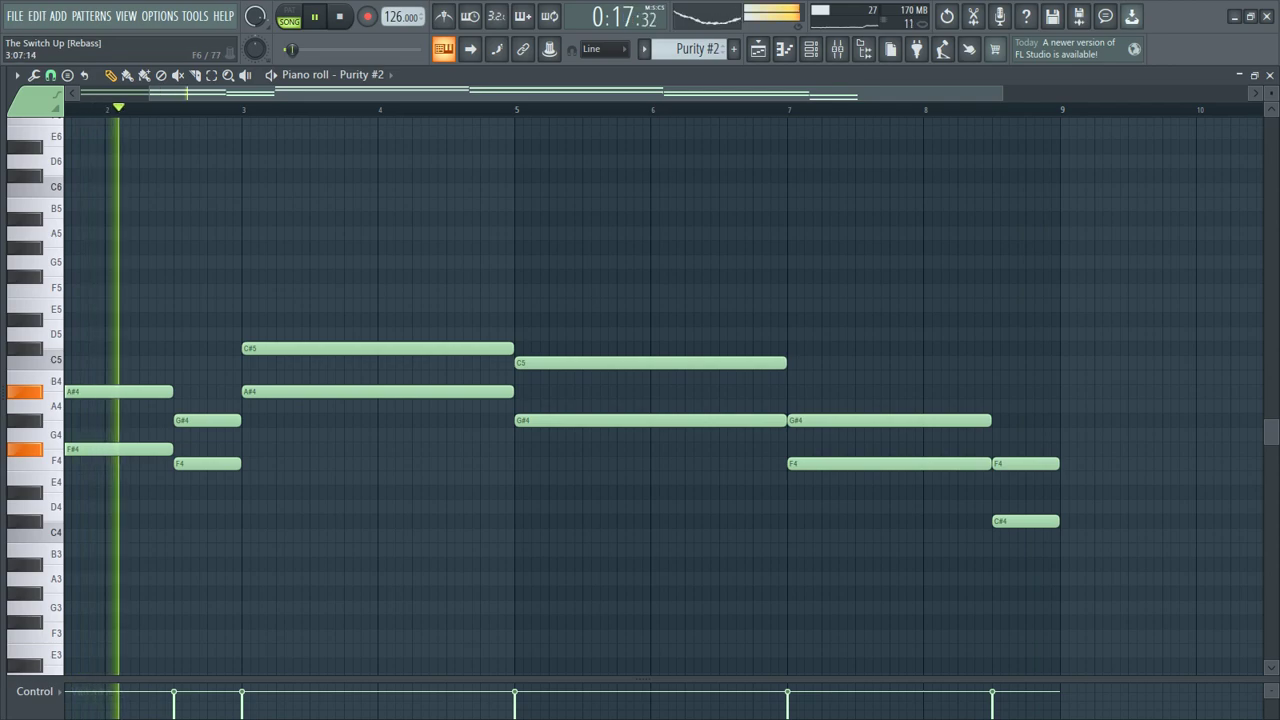
{"action": "scroll", "coordinate": [325, 390], "scroll_direction": "down", "scroll_amount": 2}
{"action": "scroll", "coordinate": [660, 395], "scroll_direction": "down", "scroll_amount": 2}
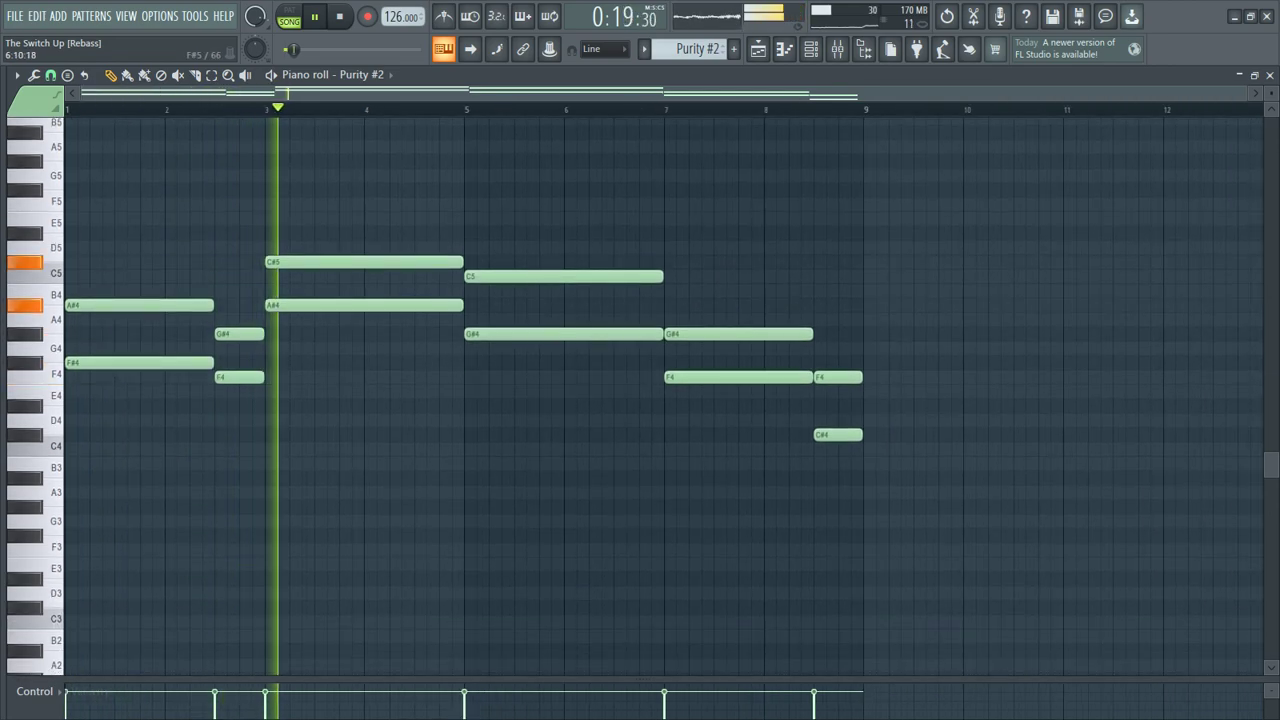
Inspect the Purity #2 instrument's layers and the sound choices of its first slot, and return to the playlist.
{"action": "key", "text": "F6"}
{"action": "left_click", "coordinate": [323, 359]}
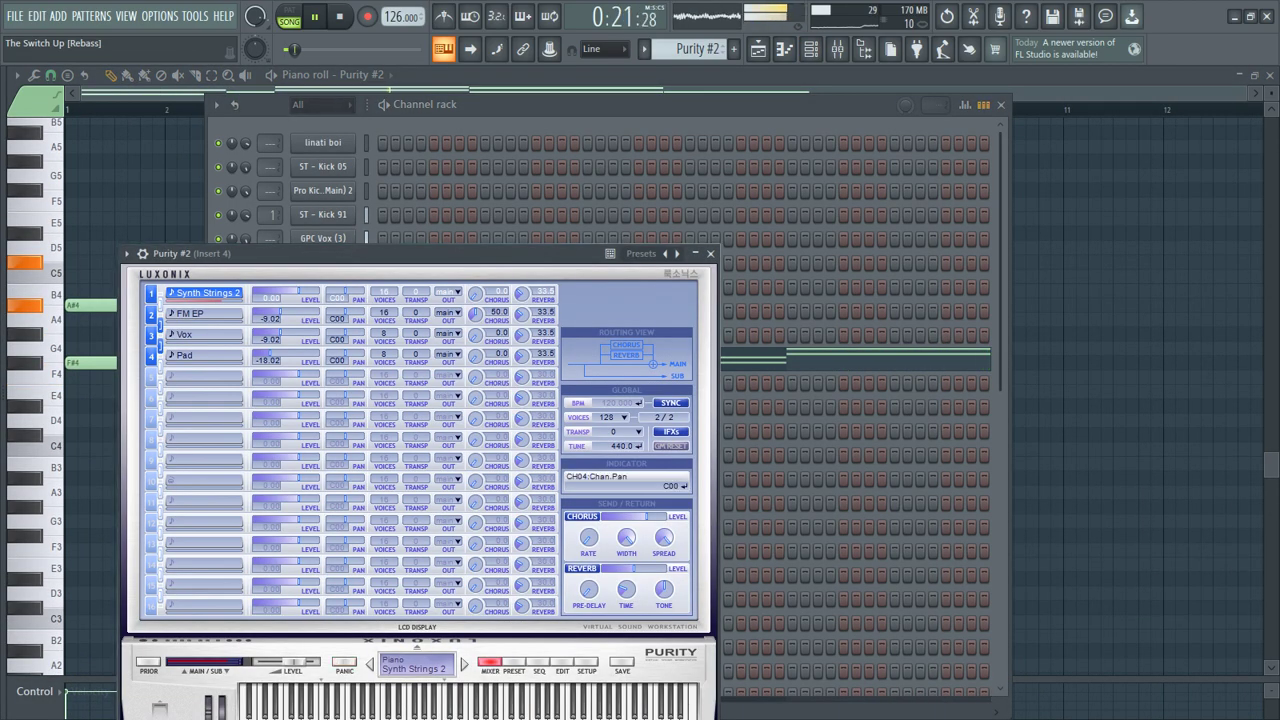
{"action": "left_click_drag", "start_coordinate": [350, 254], "coordinate": [563, 137]}
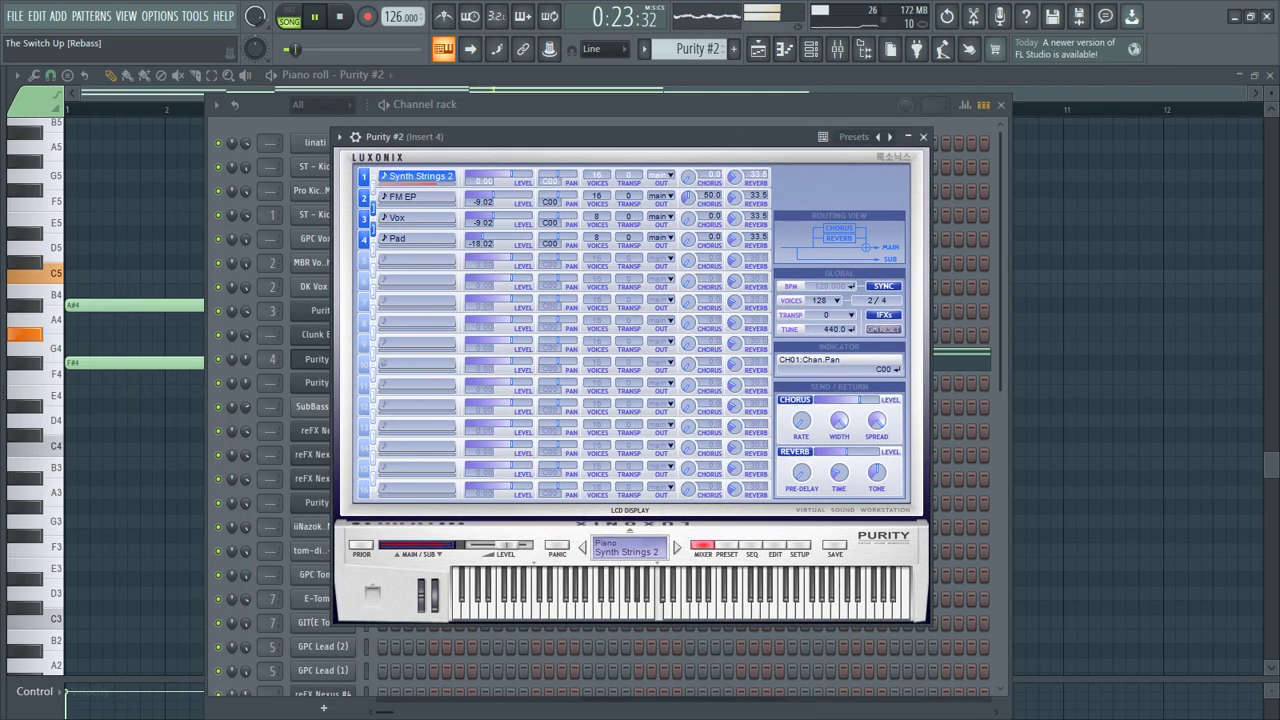
{"action": "left_click", "coordinate": [414, 178]}
{"action": "mouse_move", "coordinate": [474, 217]}
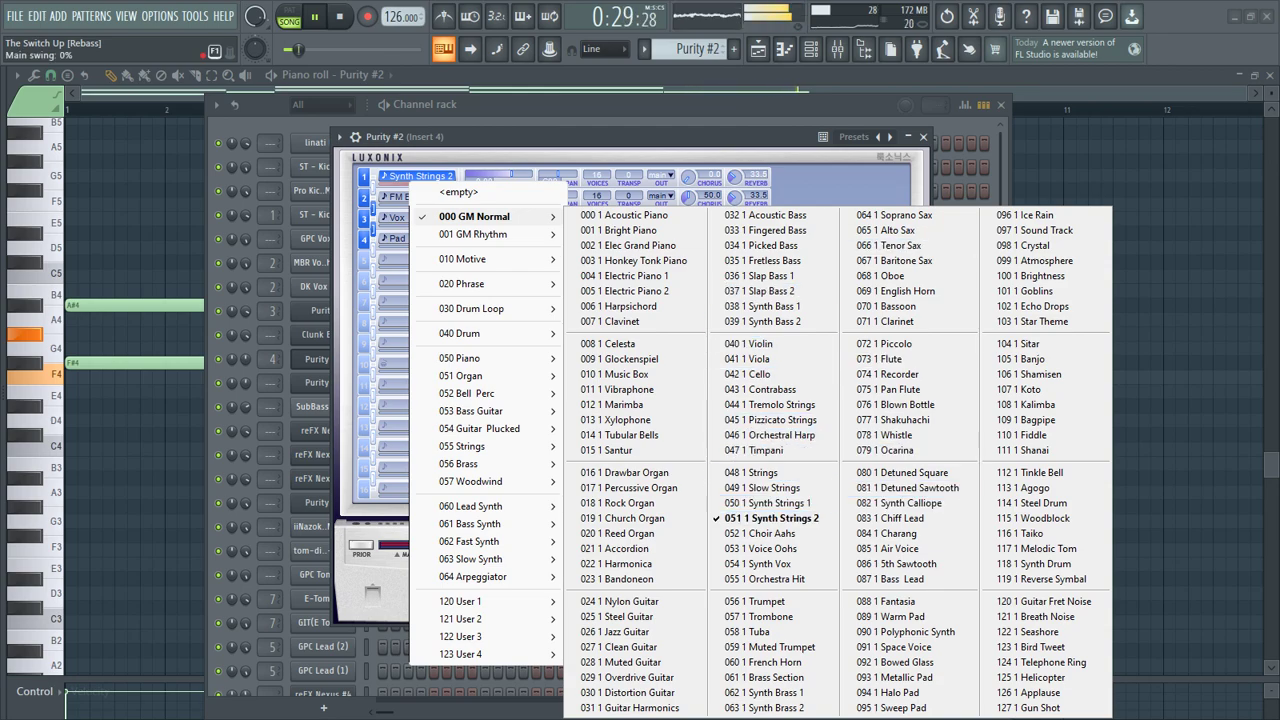
{"action": "left_click", "coordinate": [923, 137]}
{"action": "left_click", "coordinate": [1001, 105]}
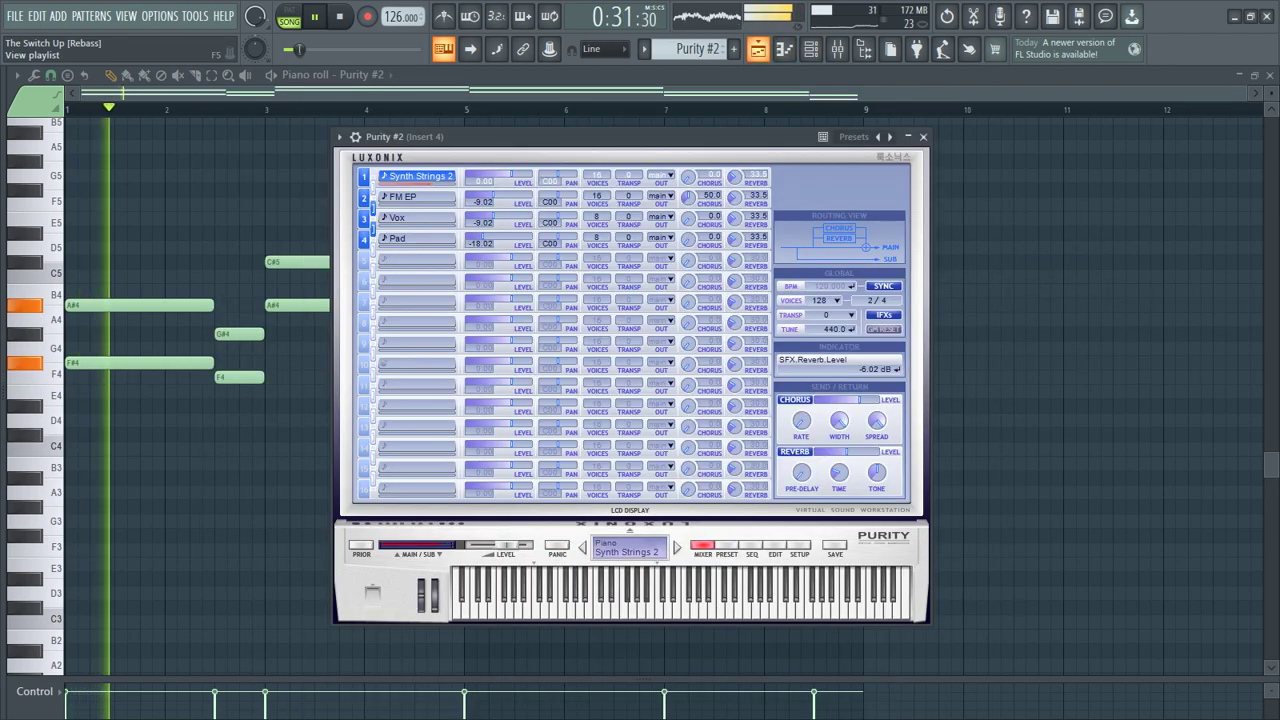
{"action": "left_click", "coordinate": [759, 49]}
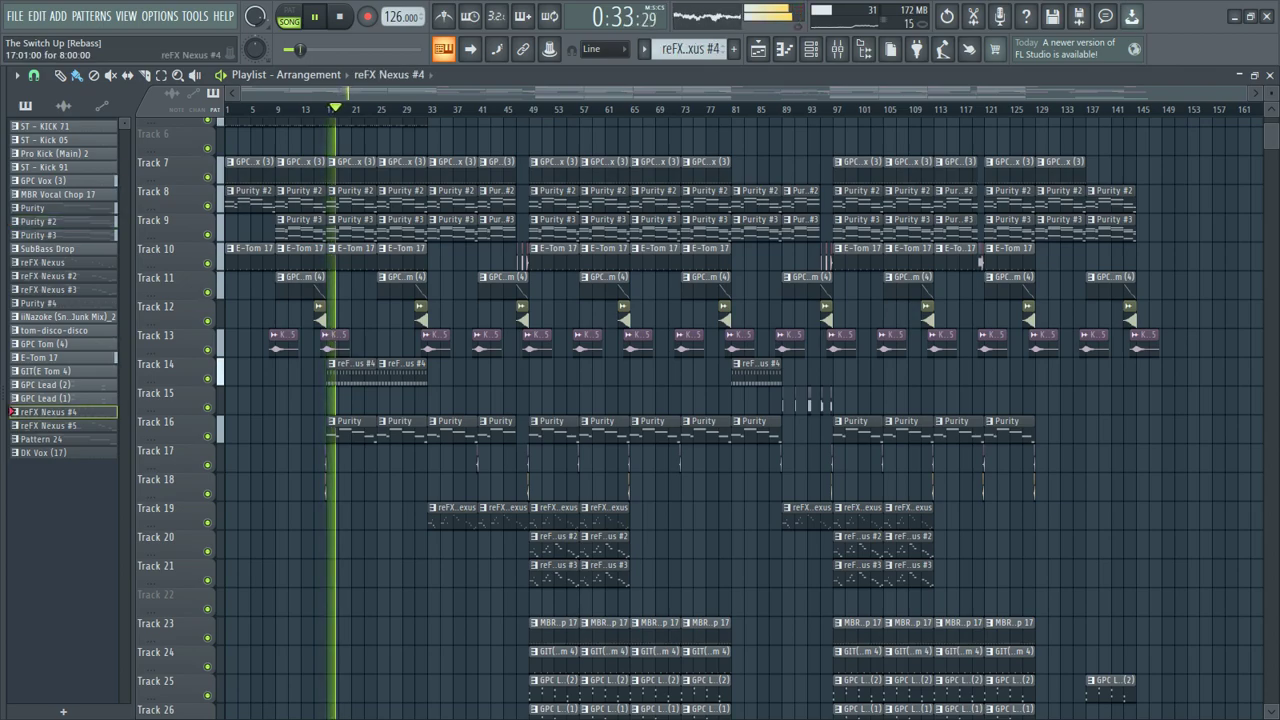
View the reFX Nexus #4 pattern in the piano roll and examine its note sequence.
{"action": "key", "text": "F7"}
{"action": "scroll", "coordinate": [503, 166], "scroll_direction": "up", "scroll_amount": 2}
{"action": "scroll", "coordinate": [500, 108], "scroll_direction": "up", "scroll_amount": 4}
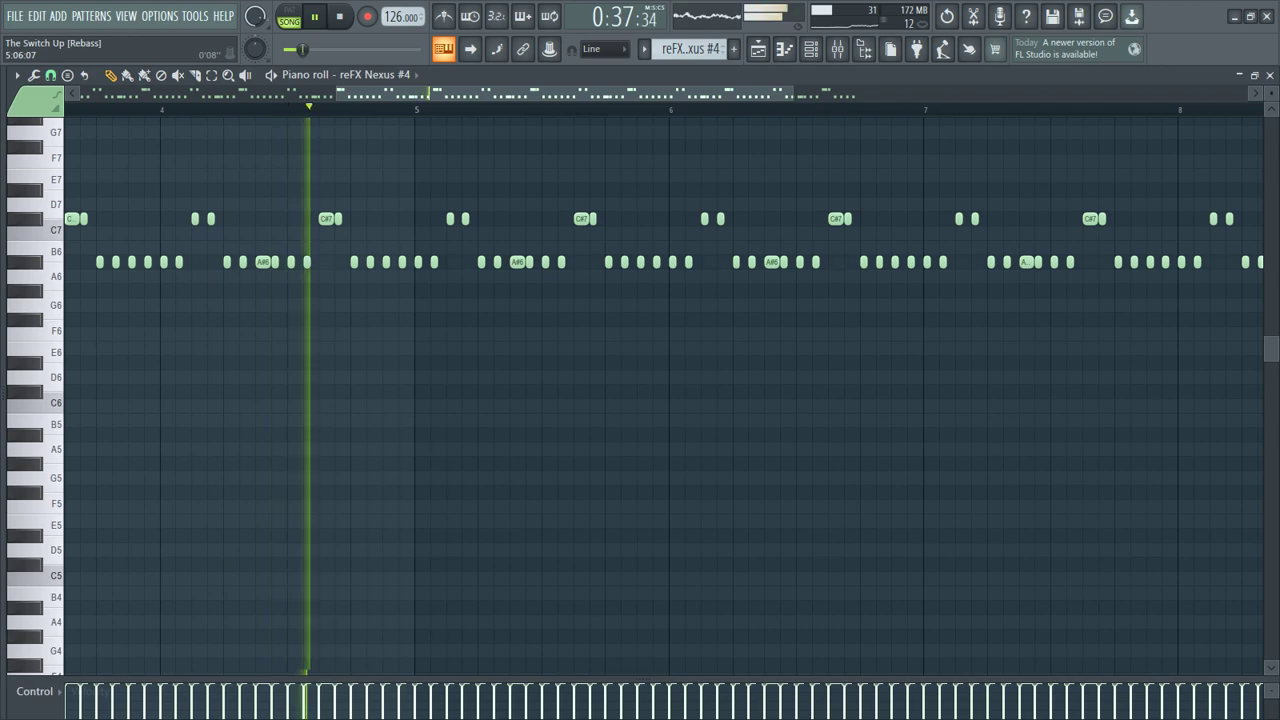
{"action": "scroll", "coordinate": [498, 108], "scroll_direction": "down", "scroll_amount": 1}
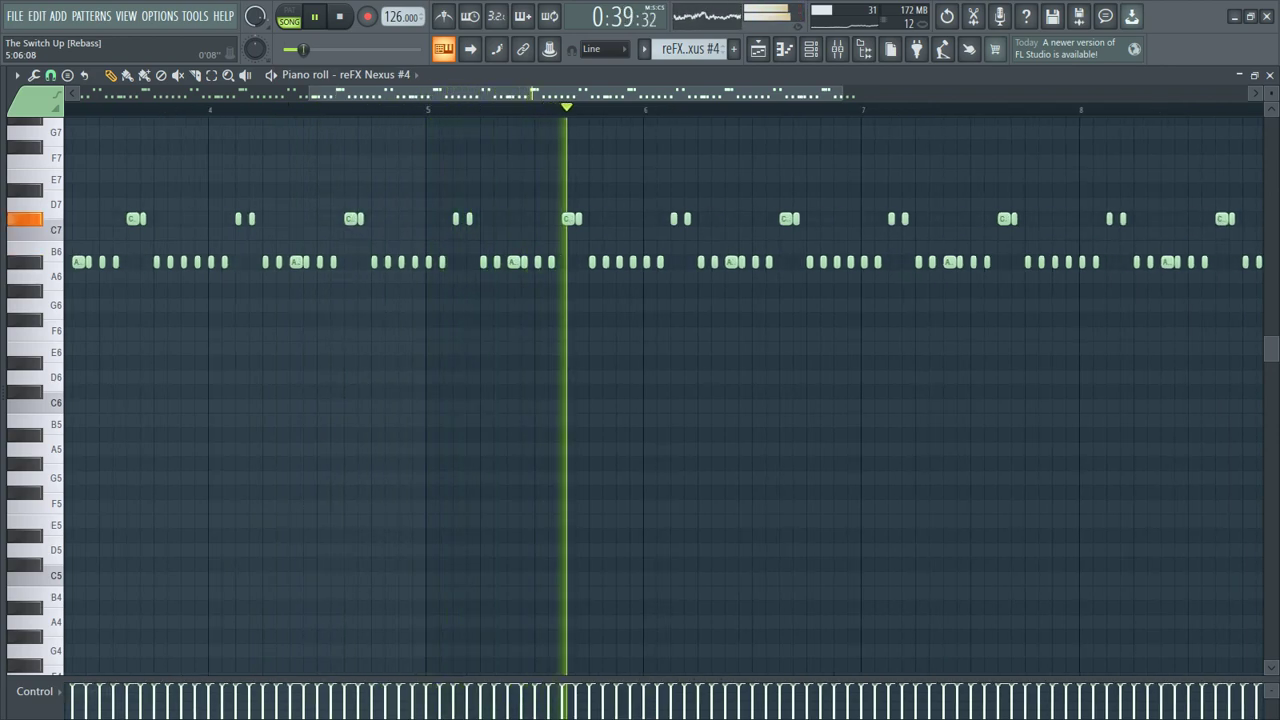
{"action": "scroll", "coordinate": [640, 390], "scroll_direction": "down", "scroll_amount": 1}
Inspect the preset loaded in the reFX Nexus #4 instrument, close it and return to the playlist.
{"action": "key", "text": "F6"}
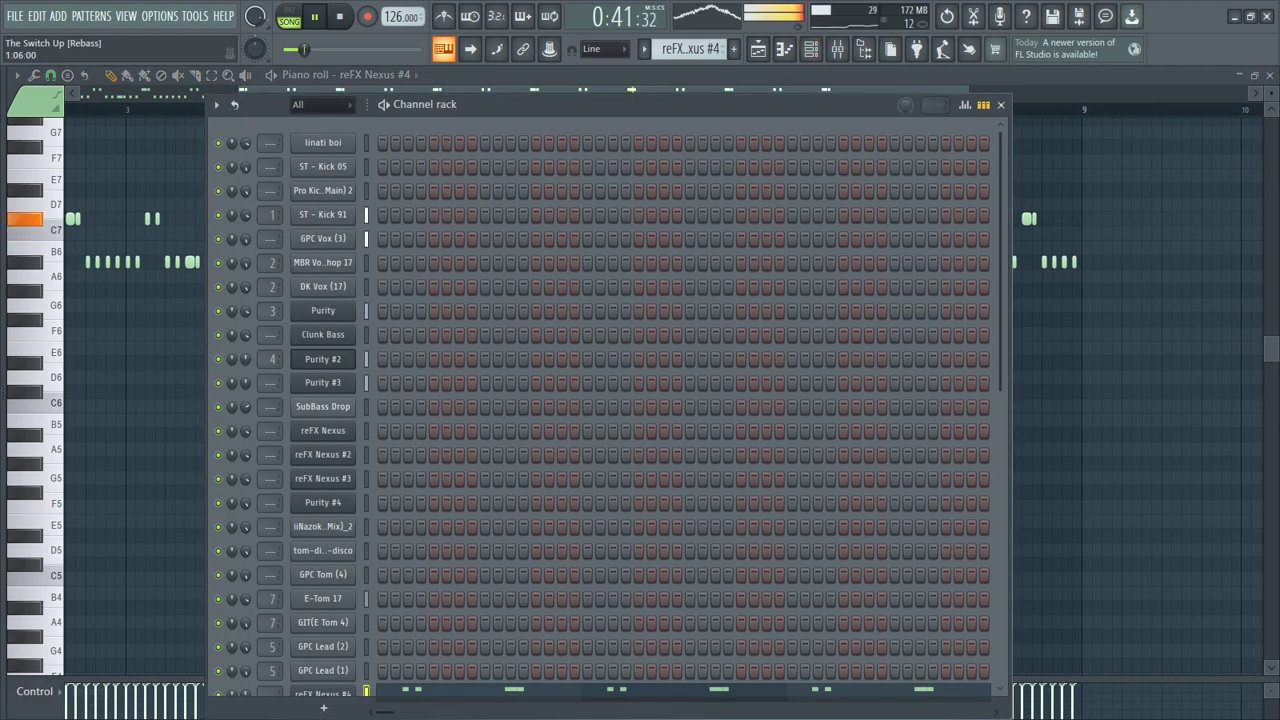
{"action": "scroll", "coordinate": [434, 405], "scroll_direction": "down", "scroll_amount": 4}
{"action": "left_click", "coordinate": [323, 405]}
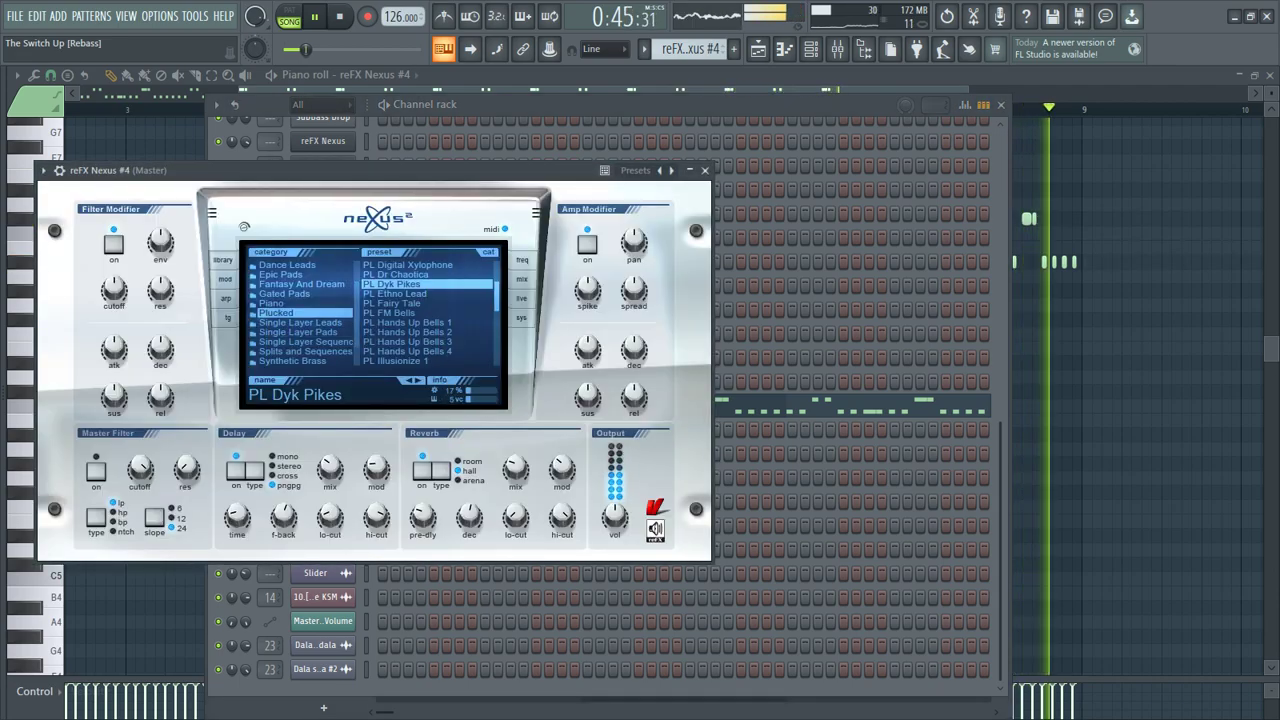
{"action": "left_click", "coordinate": [705, 170]}
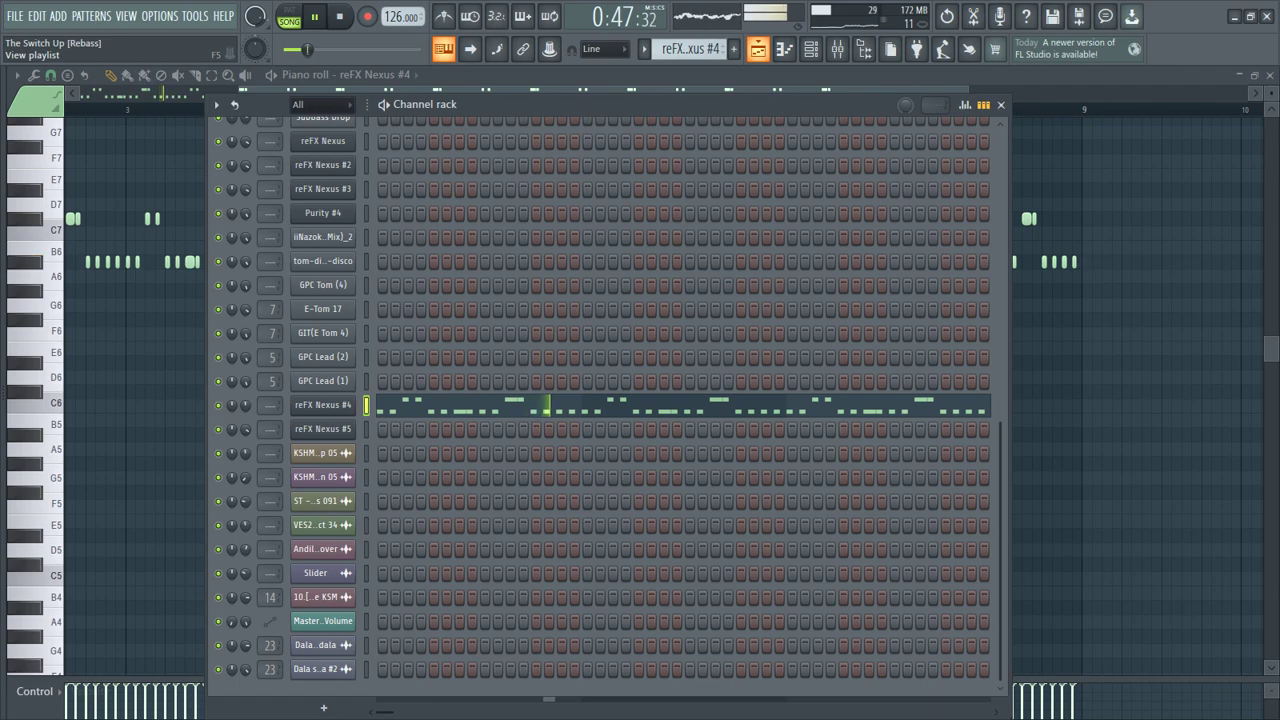
{"action": "left_click", "coordinate": [758, 49]}
Open an ST - Kick 91 clip on Track 5 in the piano roll to examine the kick rhythm.
{"action": "scroll", "coordinate": [706, 196], "scroll_direction": "down", "scroll_amount": 2}
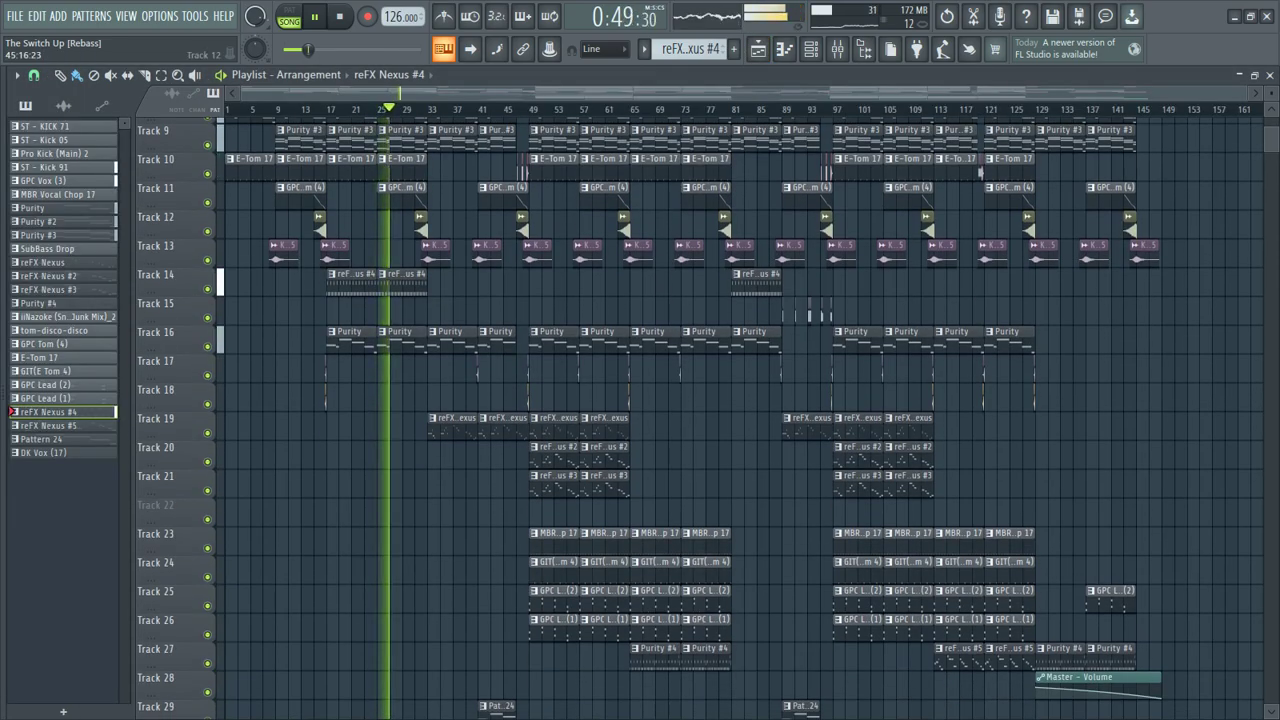
{"action": "scroll", "coordinate": [700, 400], "scroll_direction": "up", "scroll_amount": 3}
{"action": "scroll", "coordinate": [700, 400], "scroll_direction": "up", "scroll_amount": 2}
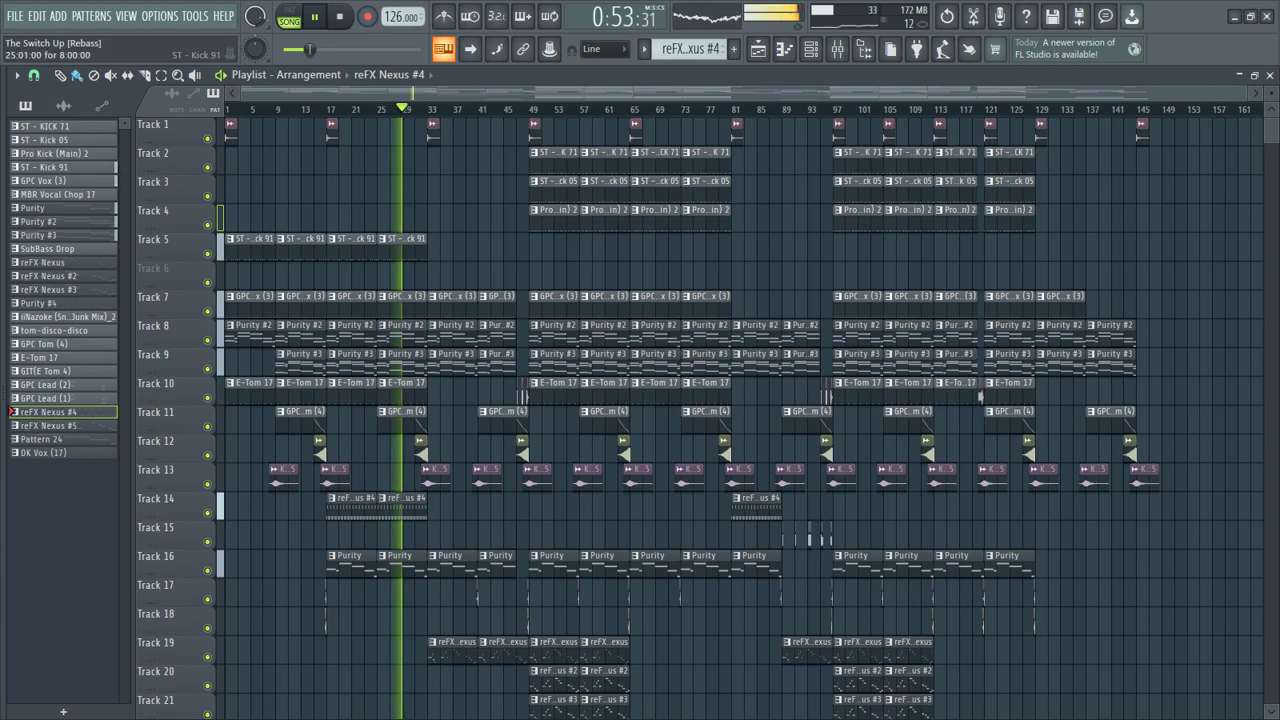
{"action": "double_click", "coordinate": [402, 244]}
{"action": "scroll", "coordinate": [447, 300], "scroll_direction": "down", "scroll_amount": 2}
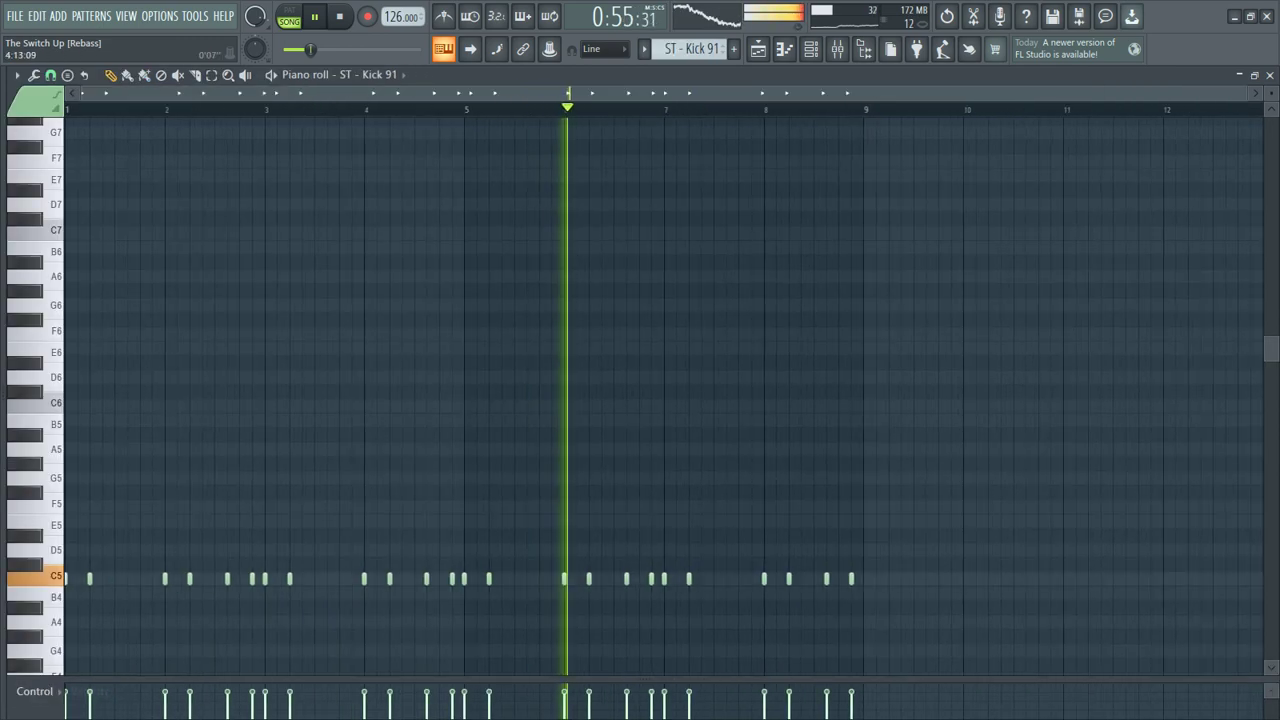
Bring up the ST - Kick 91 channel, open its piano roll from there and return to the playlist.
{"action": "key", "text": "F6"}
{"action": "scroll", "coordinate": [447, 300], "scroll_direction": "up", "scroll_amount": 5}
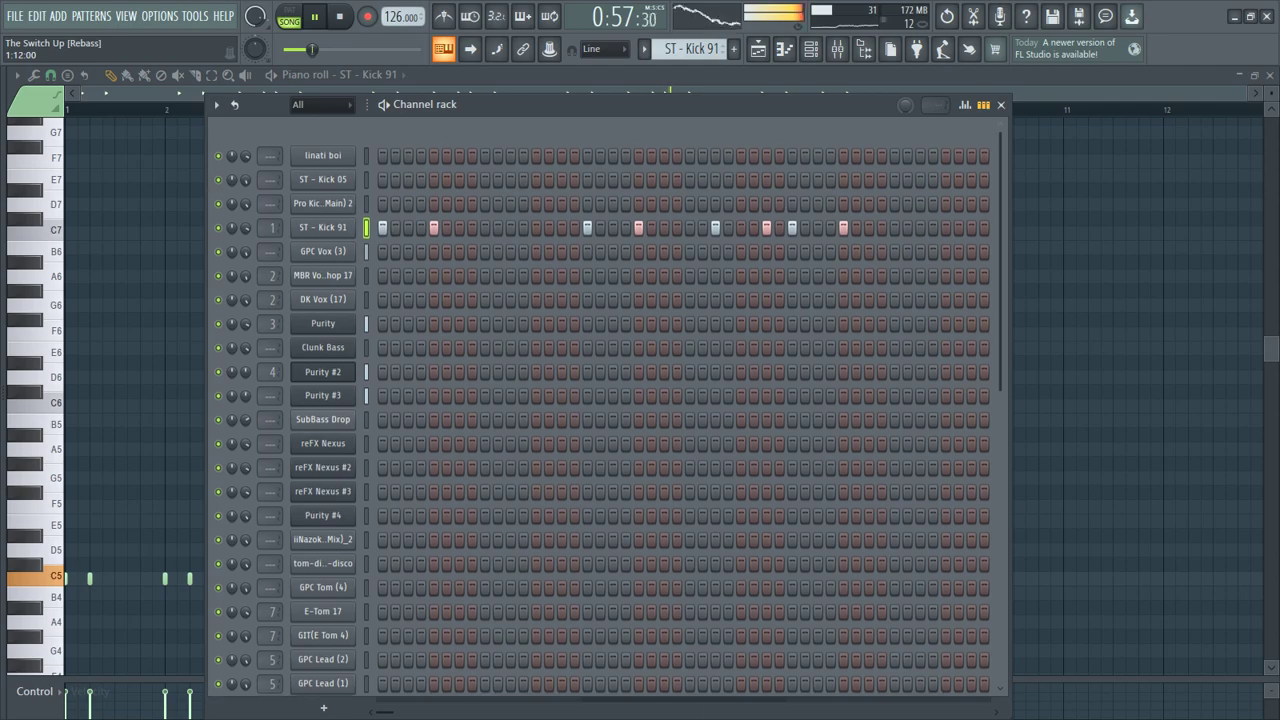
{"action": "right_click", "coordinate": [323, 215]}
{"action": "left_click", "coordinate": [395, 215]}
{"action": "right_click", "coordinate": [330, 214]}
{"action": "left_click", "coordinate": [395, 229]}
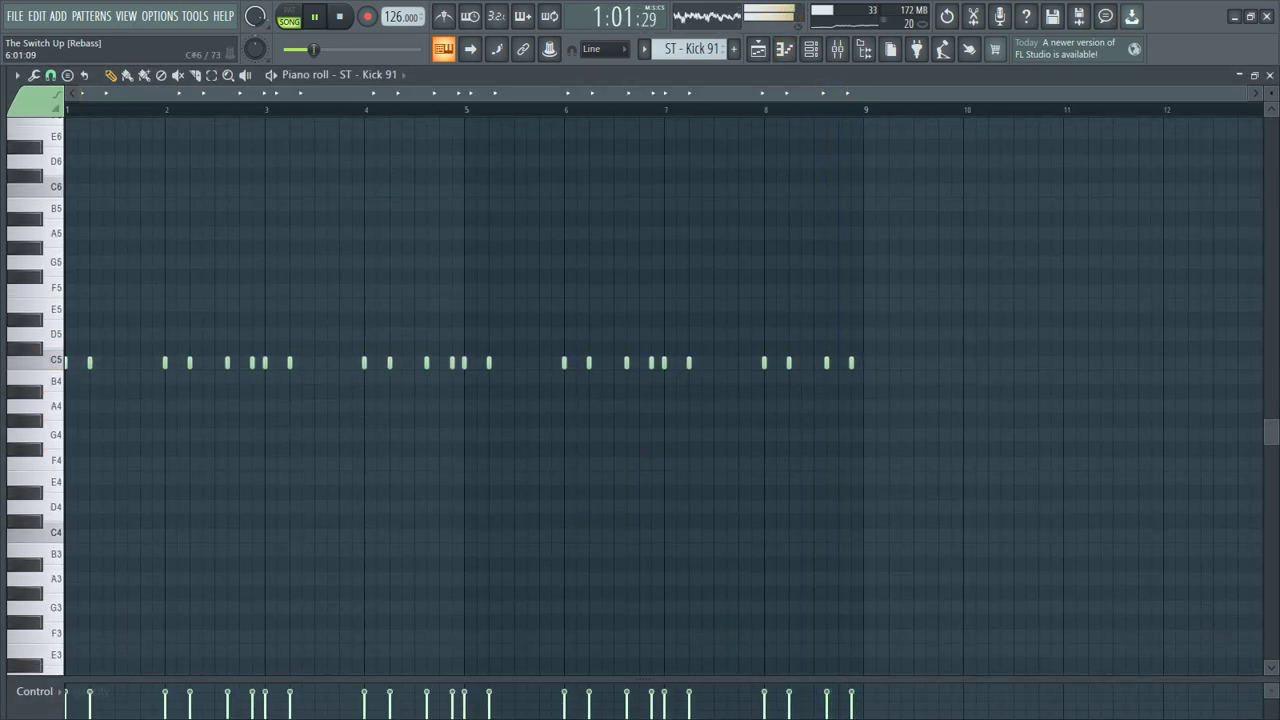
{"action": "key", "text": "F5"}
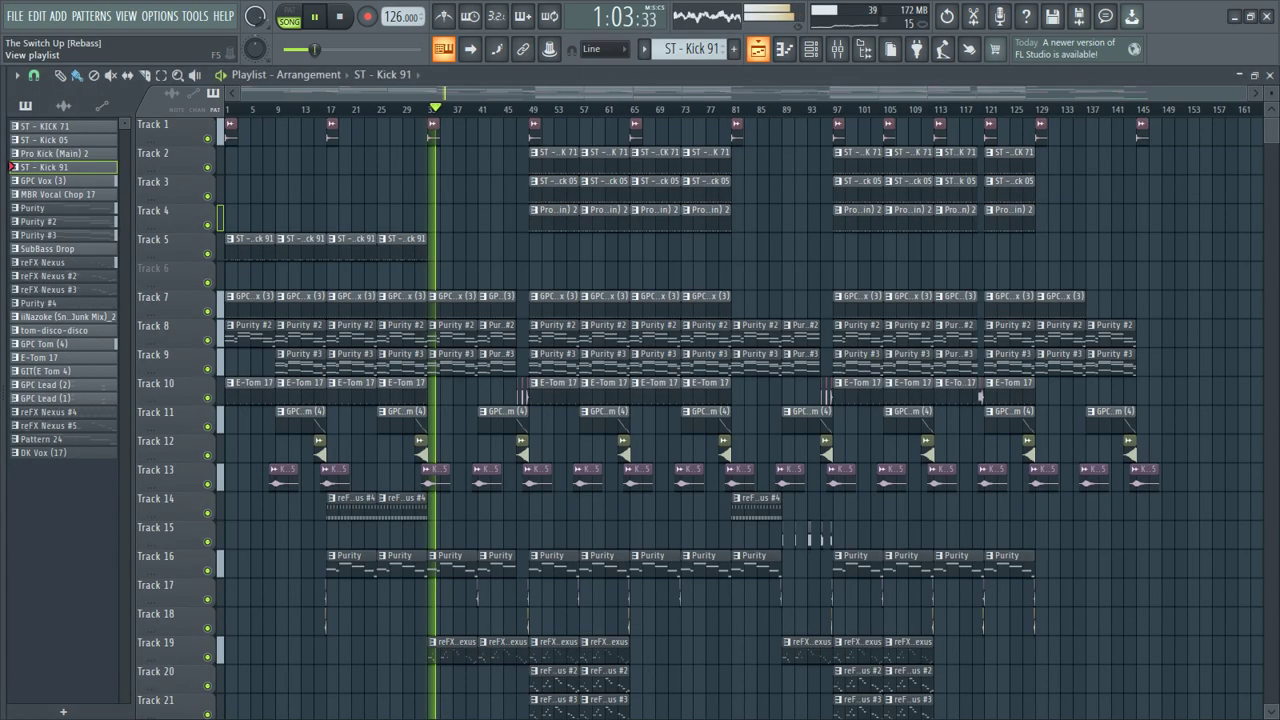
Examine the reFX Nexus pattern's melody notes and its instrument preset, and return to the playlist.
{"action": "scroll", "coordinate": [460, 390], "scroll_direction": "down", "scroll_amount": 4}
{"action": "key", "text": "F7"}
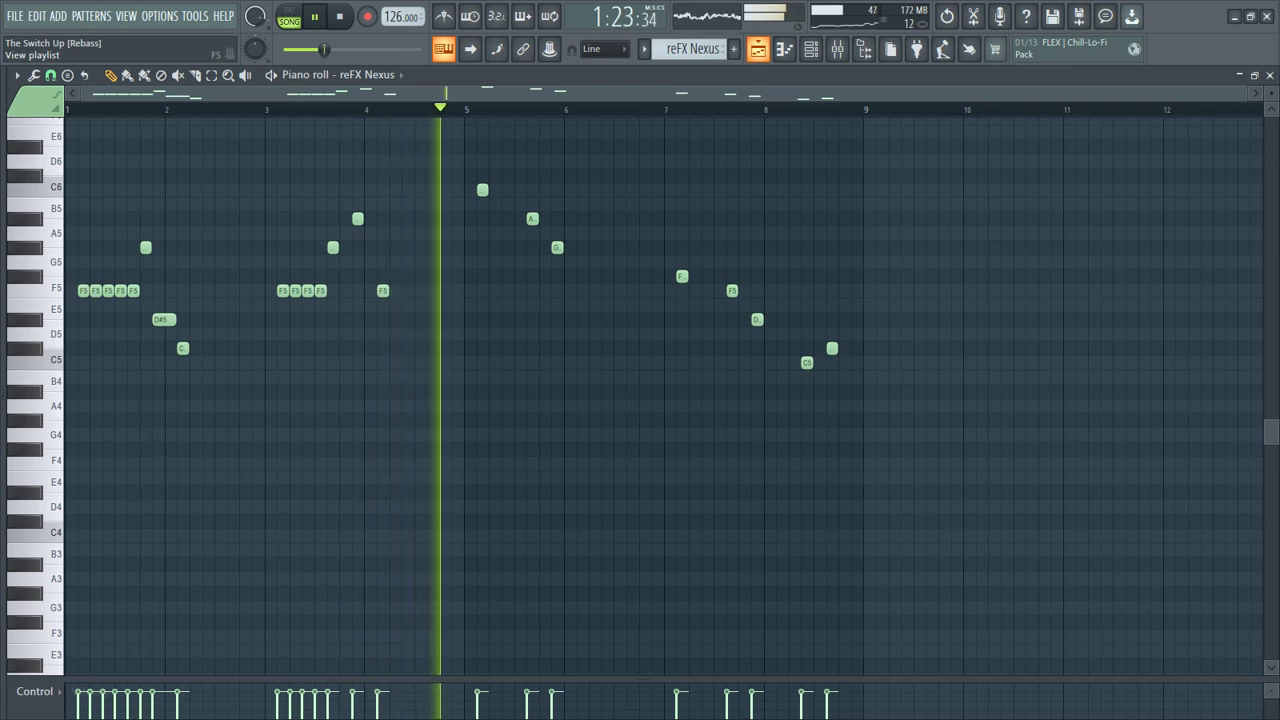
{"action": "left_click", "coordinate": [811, 49]}
{"action": "left_click", "coordinate": [323, 430]}
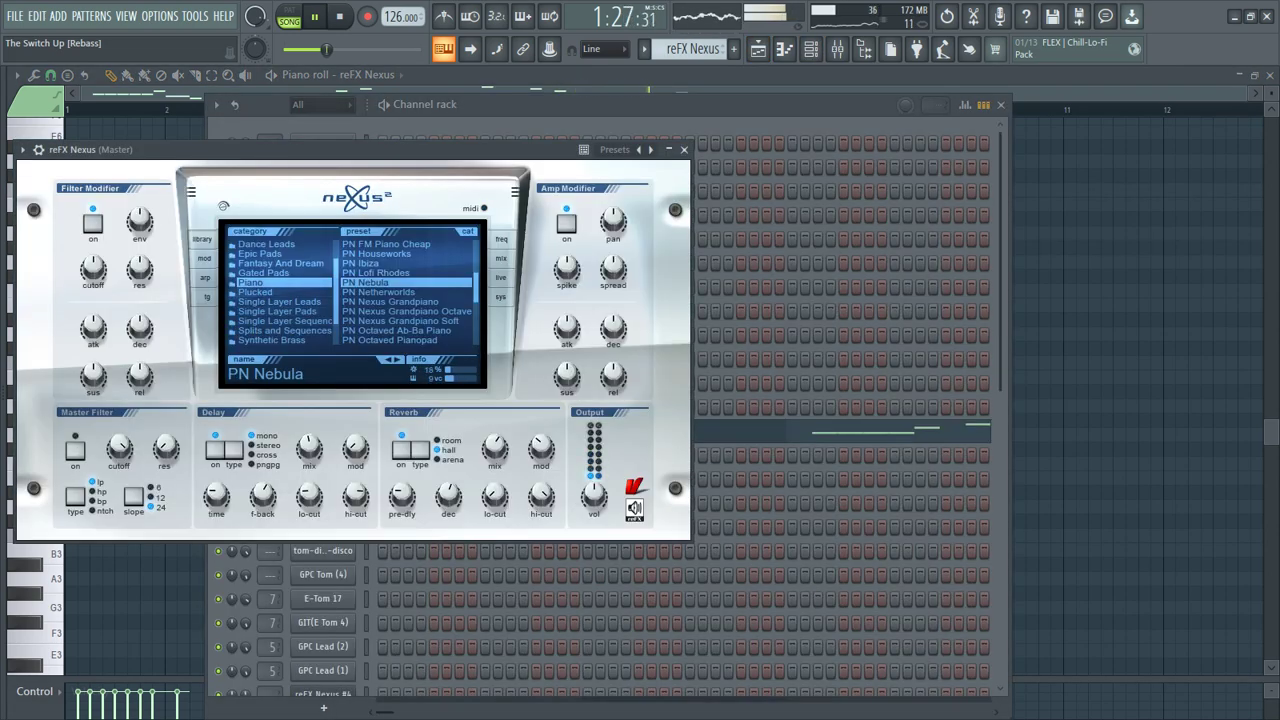
{"action": "left_click", "coordinate": [684, 149]}
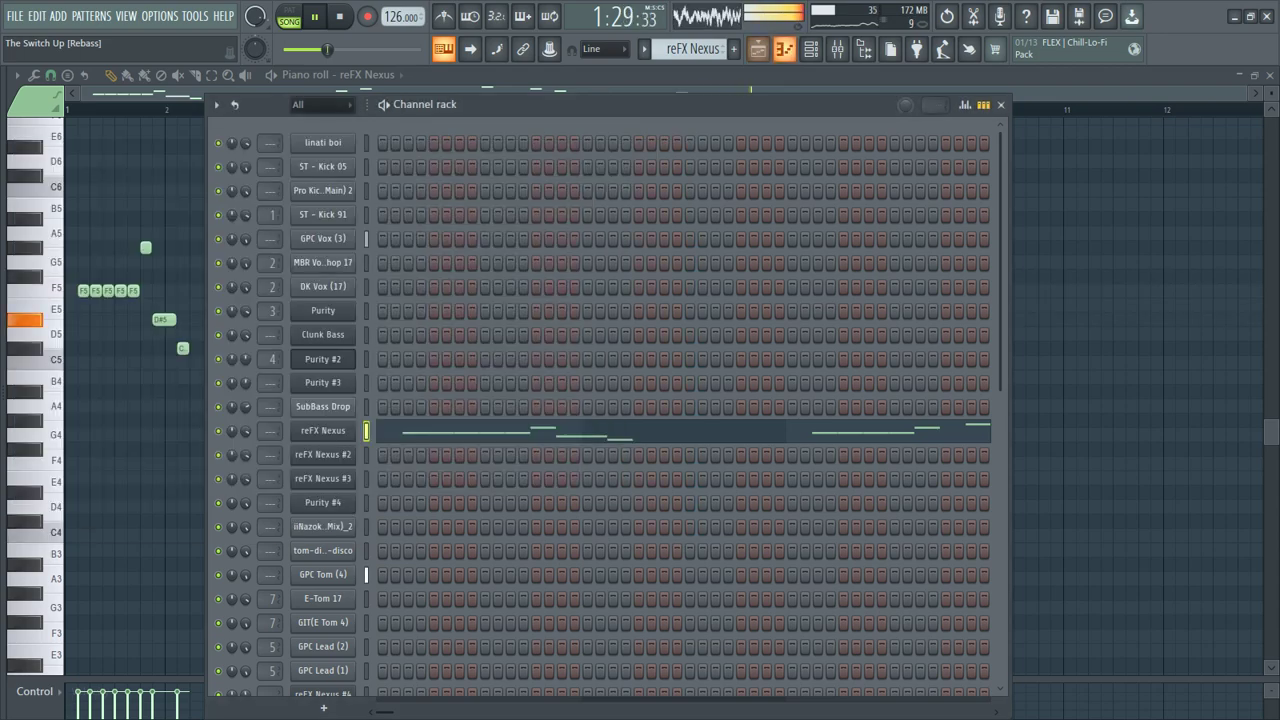
{"action": "left_click", "coordinate": [758, 48]}
Look over the arrangement's tracks, open a Purity #4 clip from Track 27 in the piano roll and examine its notes.
{"action": "scroll", "coordinate": [700, 420], "scroll_direction": "down", "scroll_amount": 5}
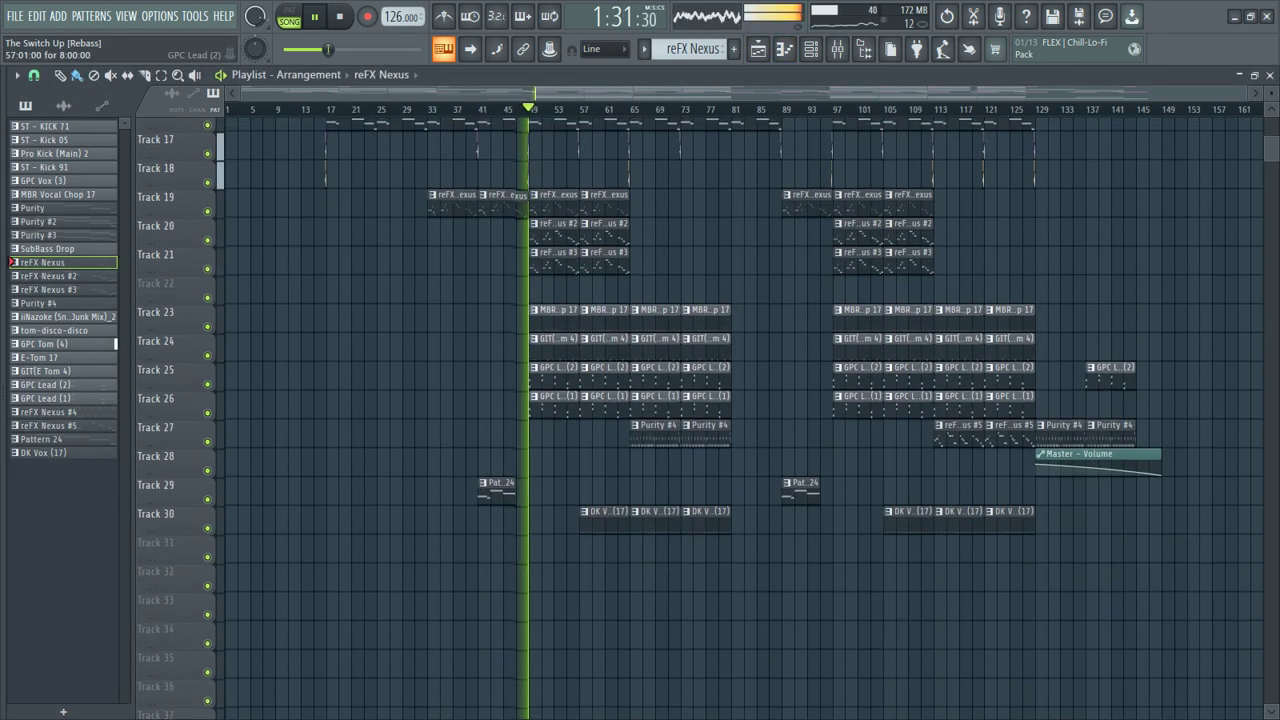
{"action": "scroll", "coordinate": [700, 420], "scroll_direction": "up", "scroll_amount": 10}
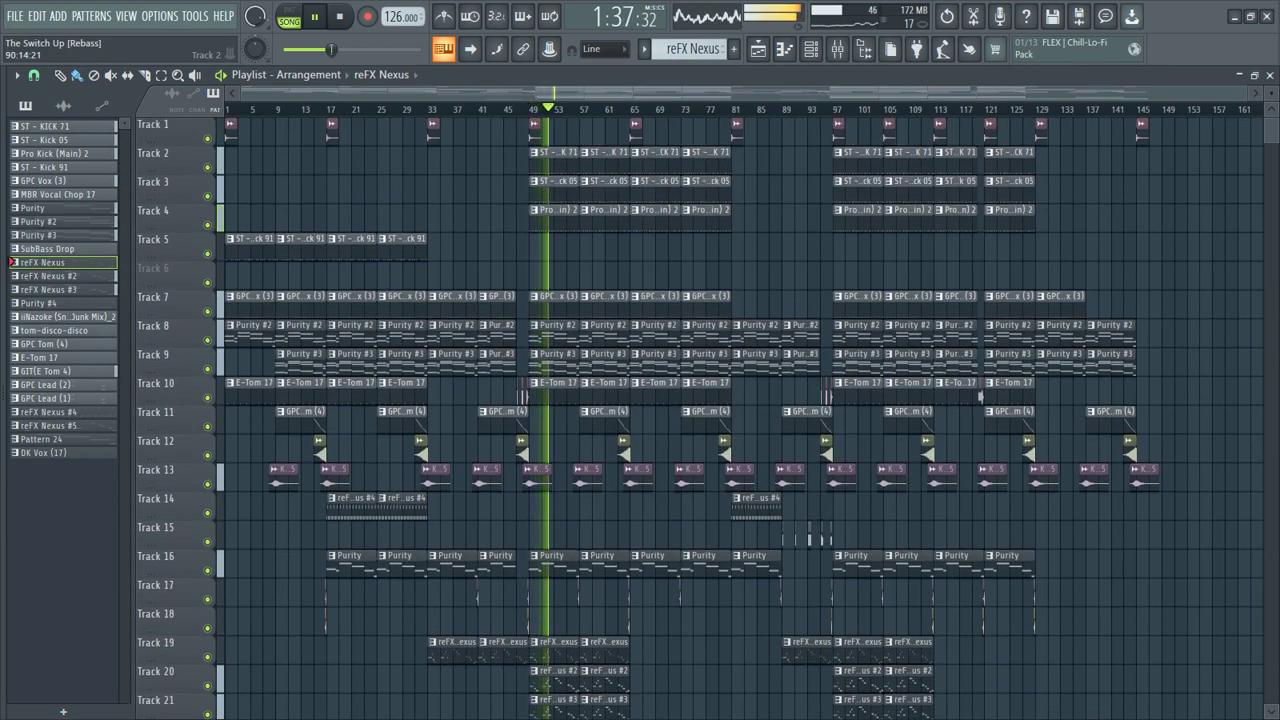
{"action": "scroll", "coordinate": [700, 420], "scroll_direction": "down", "scroll_amount": 1}
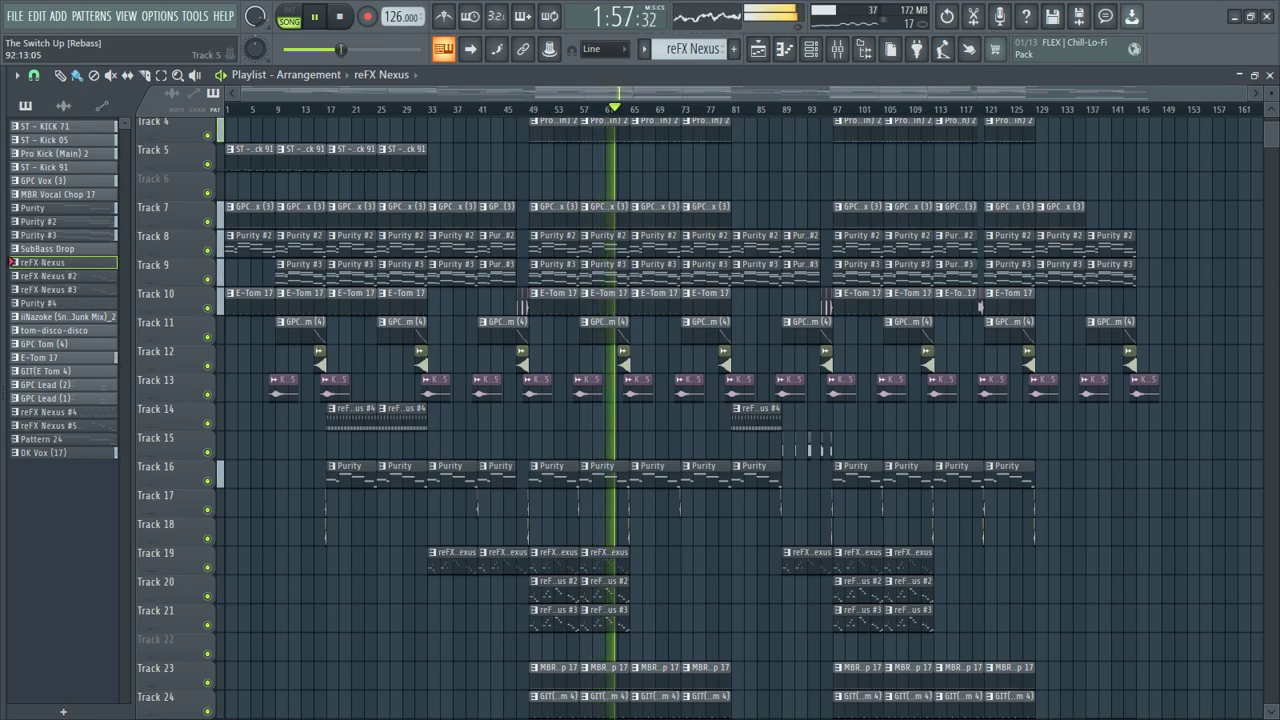
{"action": "scroll", "coordinate": [700, 420], "scroll_direction": "down", "scroll_amount": 5}
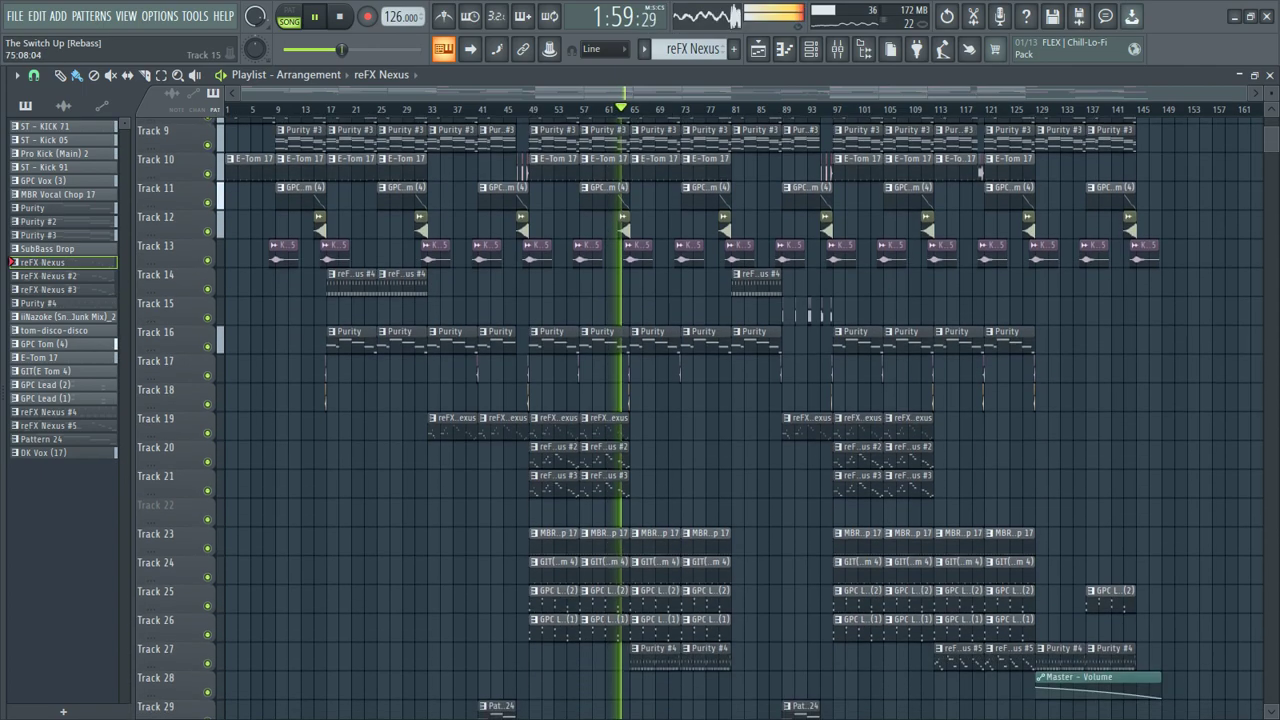
{"action": "double_click", "coordinate": [655, 515]}
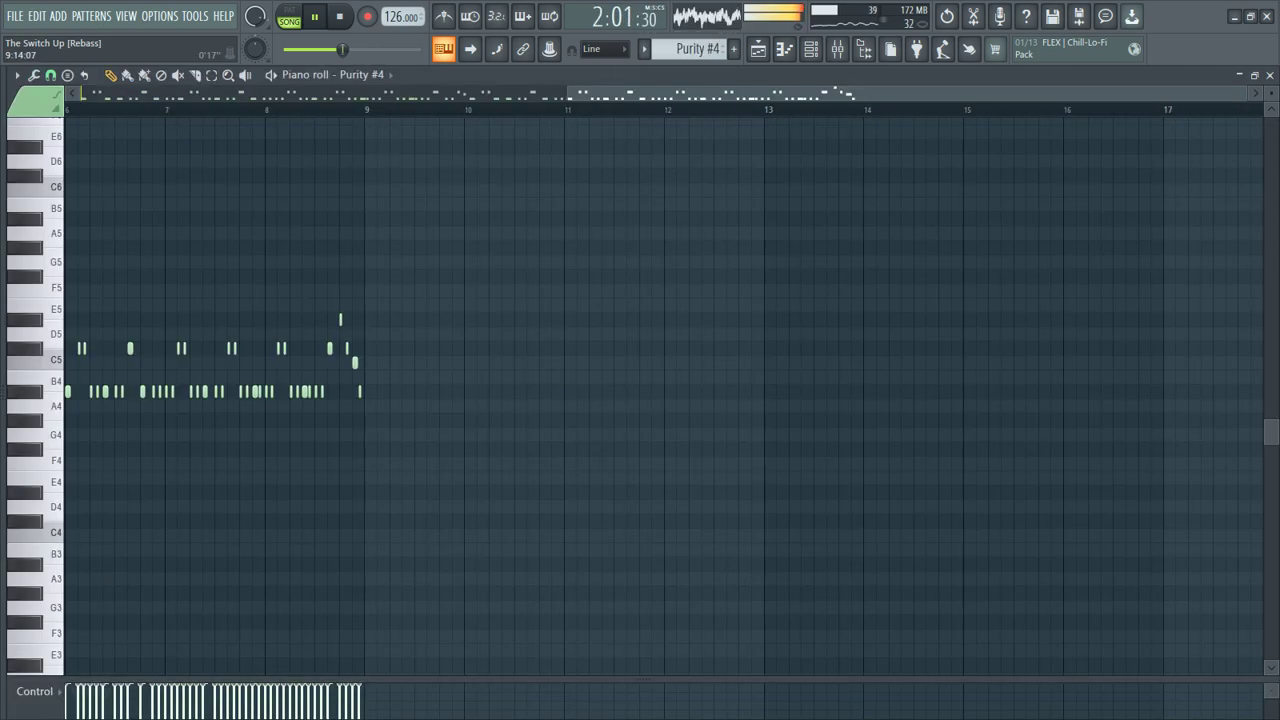
{"action": "scroll", "coordinate": [531, 480], "scroll_direction": "left", "scroll_amount": 4}
{"action": "scroll", "coordinate": [531, 480], "scroll_direction": "right", "scroll_amount": 1}
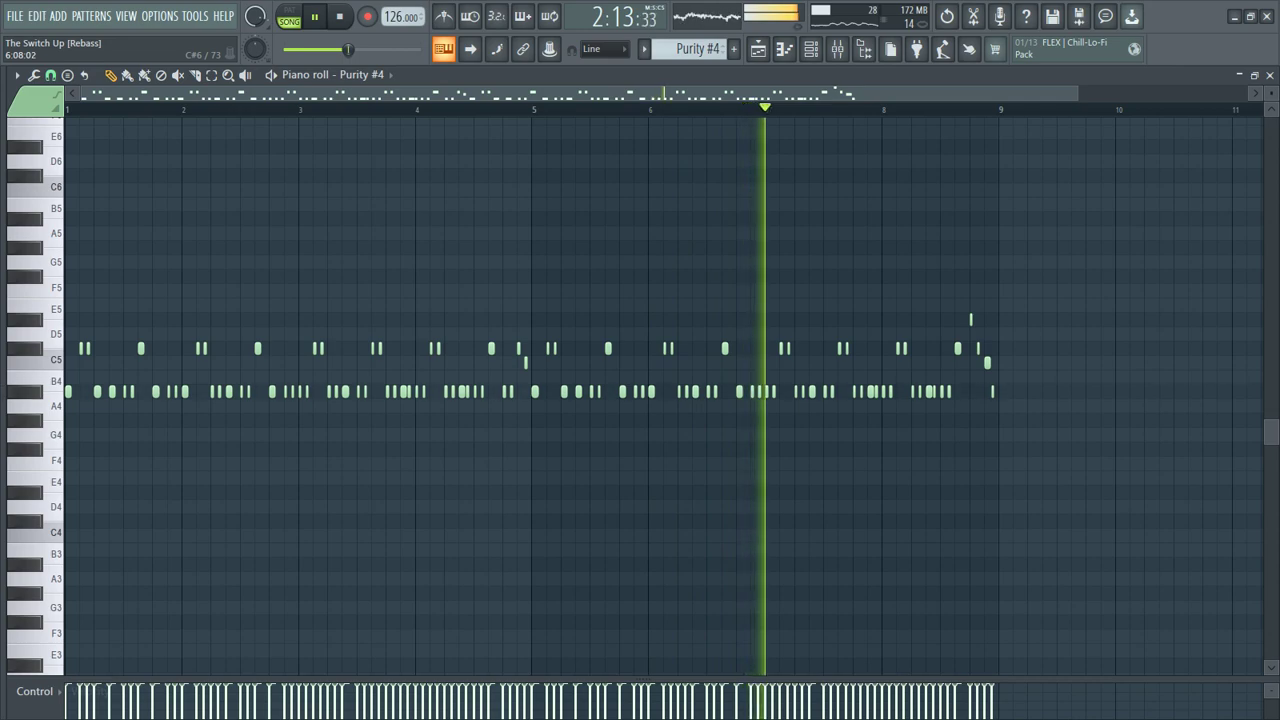
{"action": "scroll", "coordinate": [1015, 400], "scroll_direction": "up", "scroll_amount": 5}
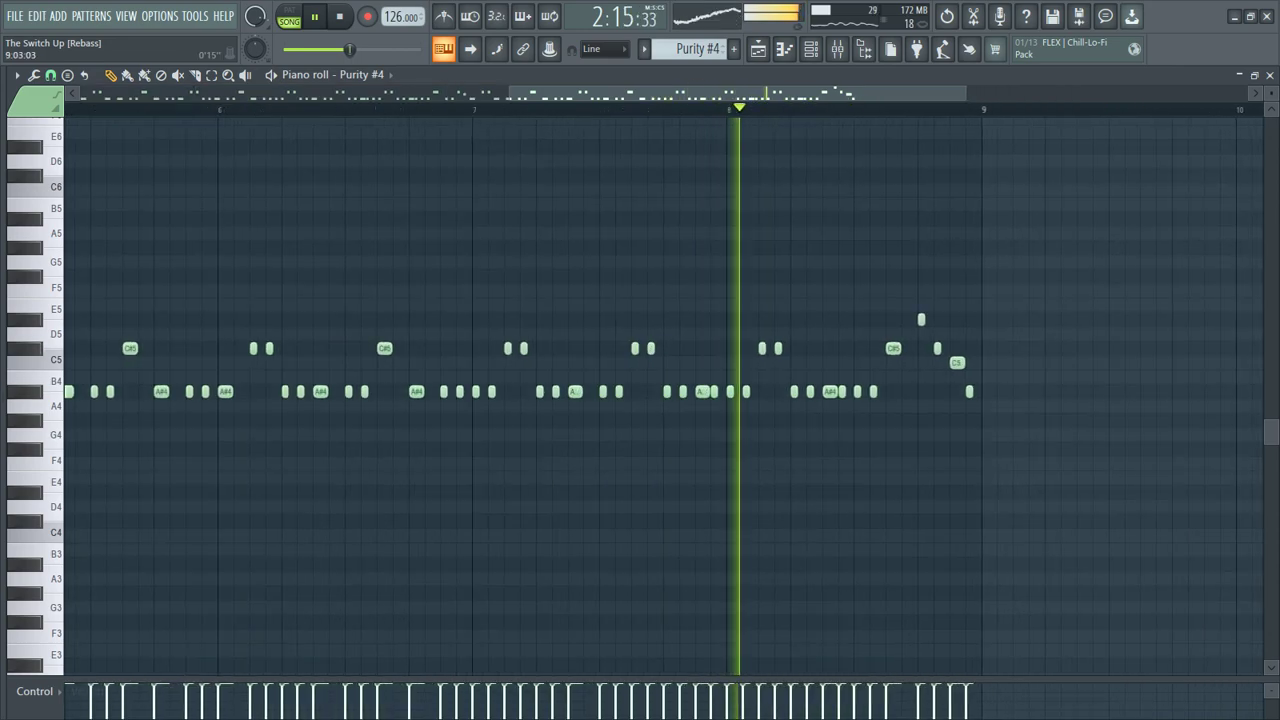
{"action": "scroll", "coordinate": [1015, 400], "scroll_direction": "down", "scroll_amount": 5}
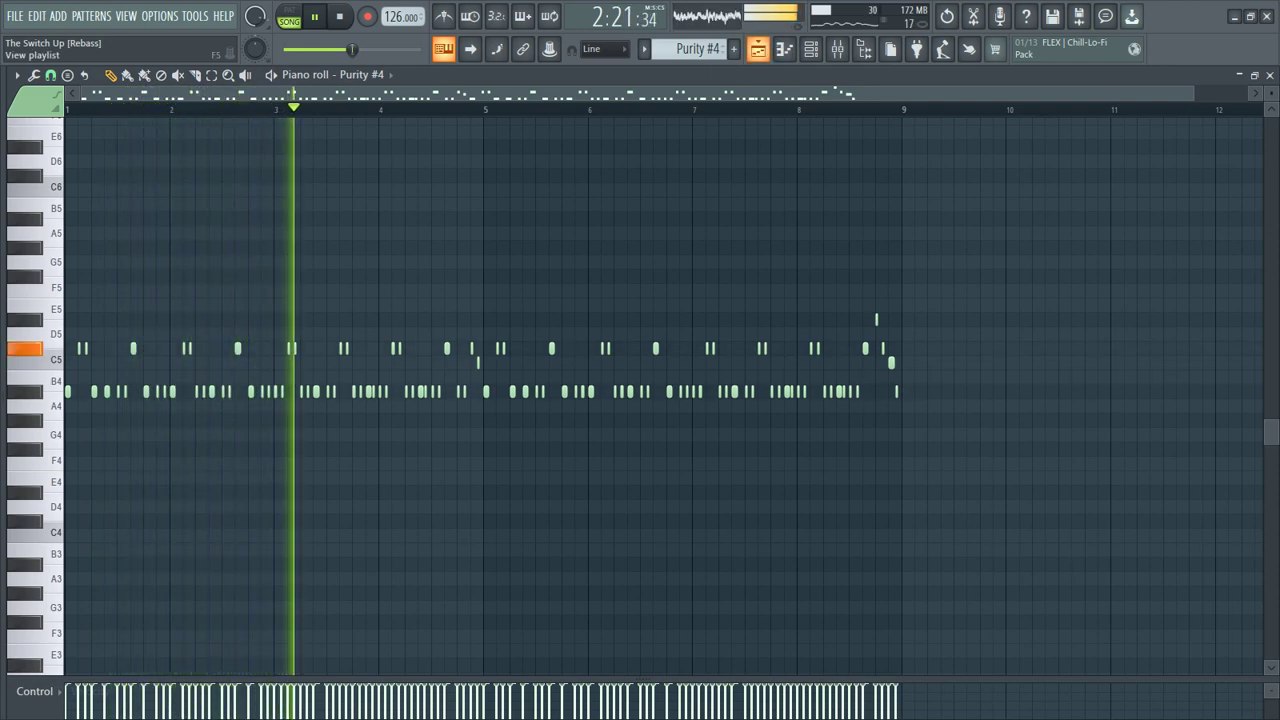
Return to the playlist and review the arrangement from Track 1 down to Track 30 during playback.
{"action": "key", "text": "F5"}
{"action": "scroll", "coordinate": [862, 393], "scroll_direction": "down", "scroll_amount": 4}
{"action": "scroll", "coordinate": [862, 393], "scroll_direction": "up", "scroll_amount": 5}
{"action": "scroll", "coordinate": [862, 393], "scroll_direction": "up", "scroll_amount": 4}
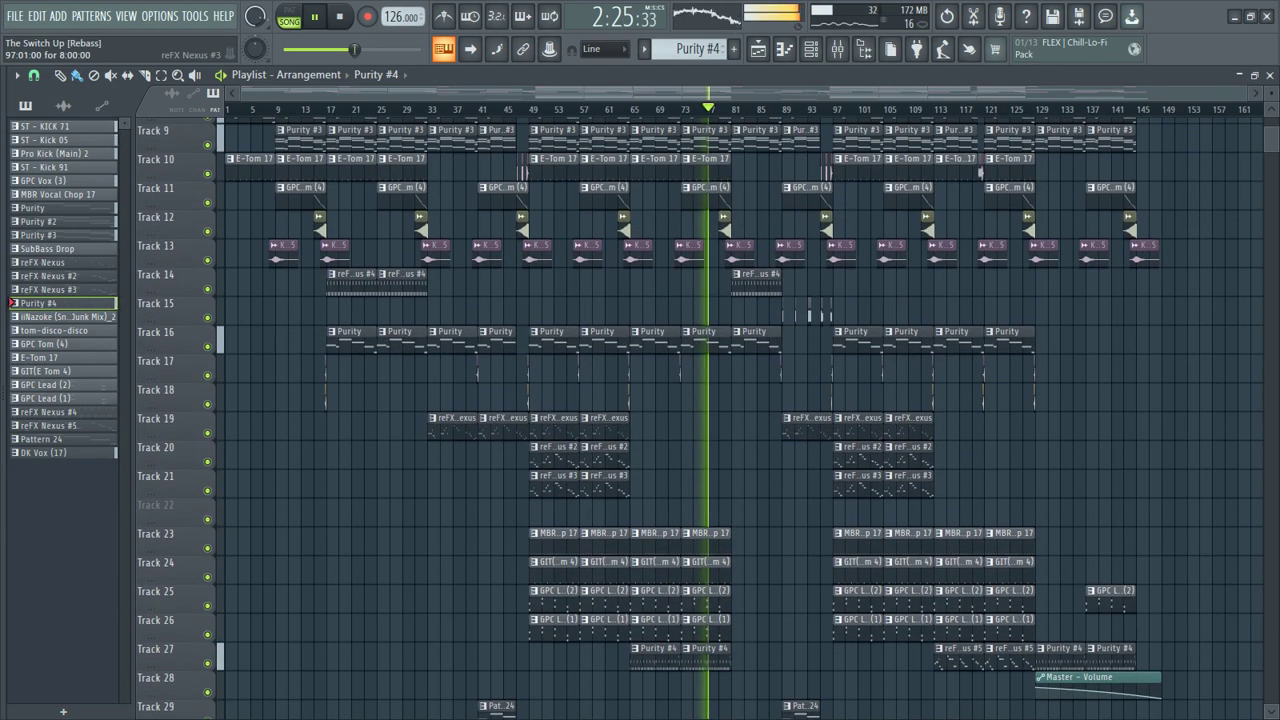
{"action": "scroll", "coordinate": [862, 393], "scroll_direction": "down", "scroll_amount": 2}
{"action": "scroll", "coordinate": [700, 420], "scroll_direction": "down", "scroll_amount": 5}
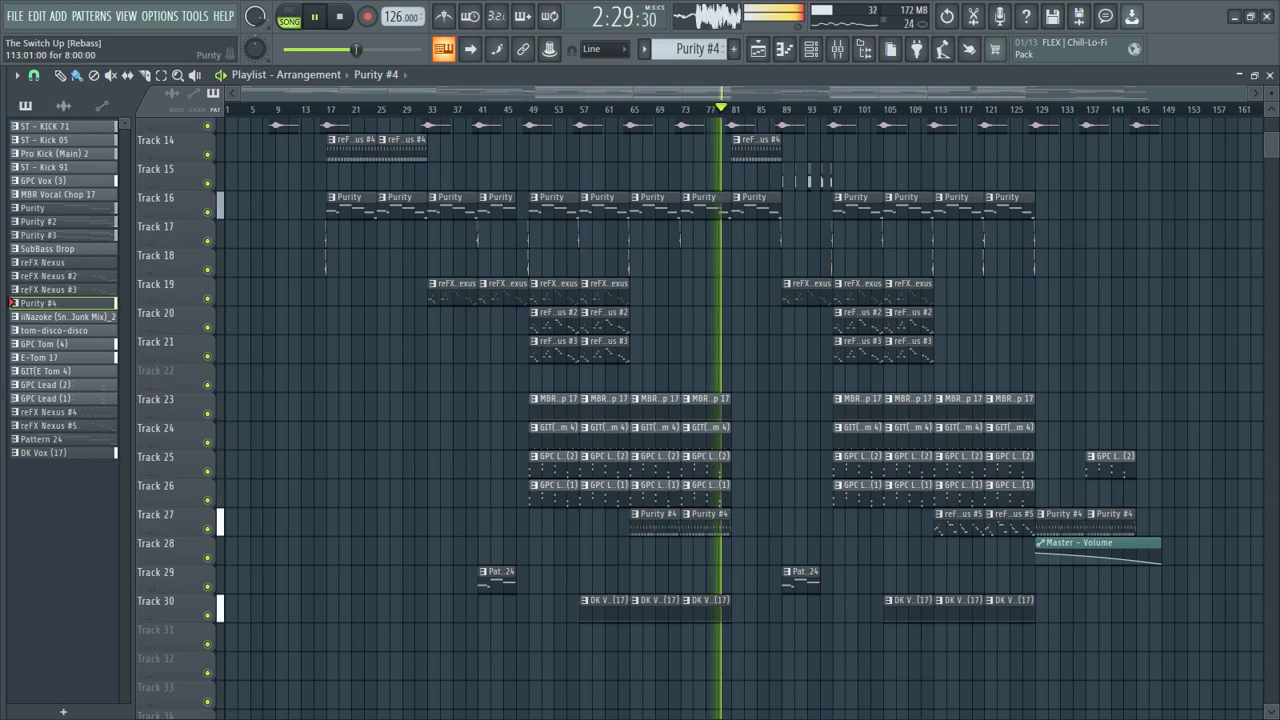
{"action": "scroll", "coordinate": [700, 420], "scroll_direction": "up", "scroll_amount": 5}
{"action": "scroll", "coordinate": [700, 420], "scroll_direction": "up", "scroll_amount": 8}
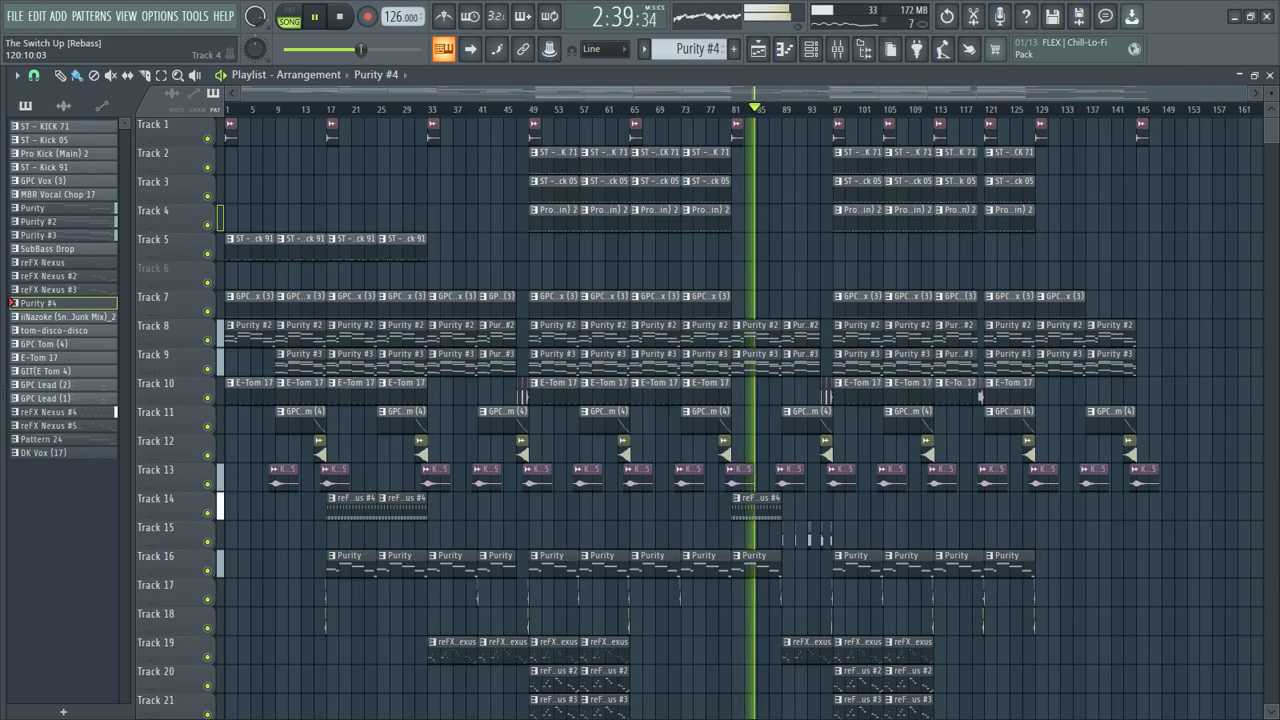
Check the mixer briefly and look over the playlist's tracks and clips during playback.
{"action": "scroll", "coordinate": [700, 420], "scroll_direction": "down", "scroll_amount": 5}
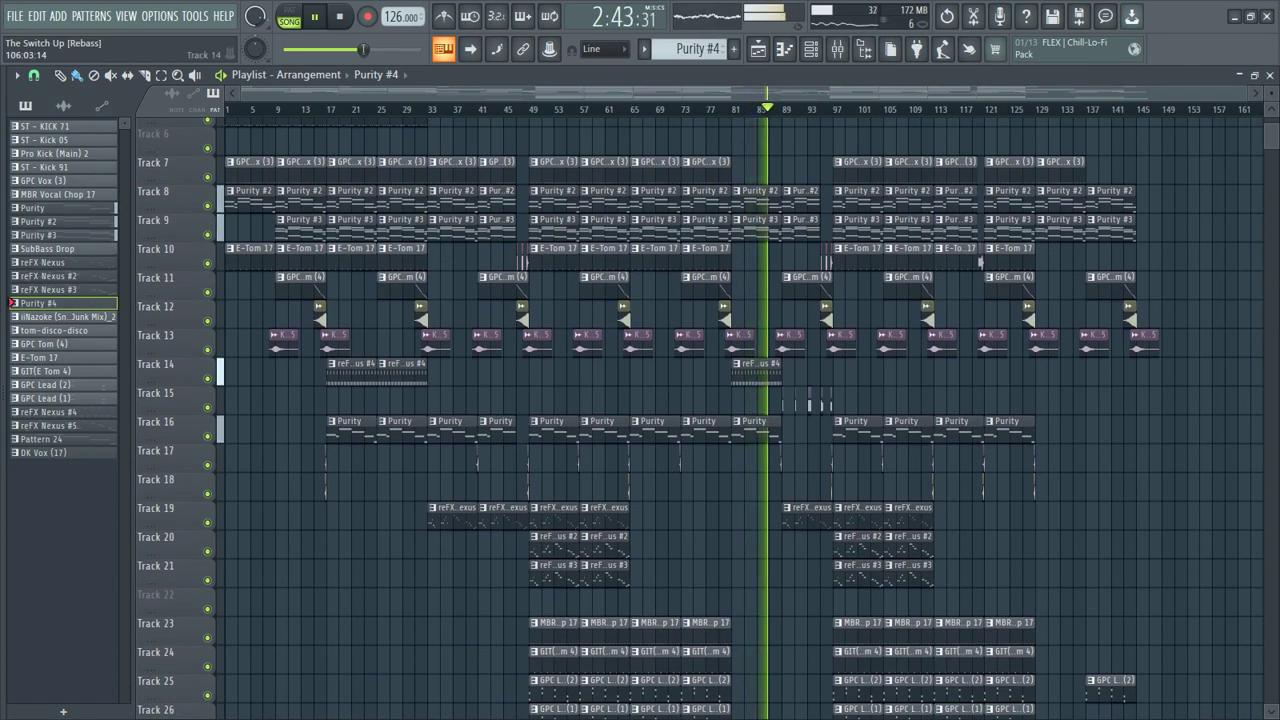
{"action": "key", "text": "F9"}
{"action": "key", "text": "F9"}
{"action": "scroll", "coordinate": [700, 420], "scroll_direction": "down", "scroll_amount": 7}
{"action": "scroll", "coordinate": [700, 420], "scroll_direction": "down", "scroll_amount": 7}
{"action": "scroll", "coordinate": [700, 420], "scroll_direction": "up", "scroll_amount": 9}
{"action": "scroll", "coordinate": [700, 420], "scroll_direction": "up", "scroll_amount": 9}
{"action": "scroll", "coordinate": [700, 420], "scroll_direction": "down", "scroll_amount": 2}
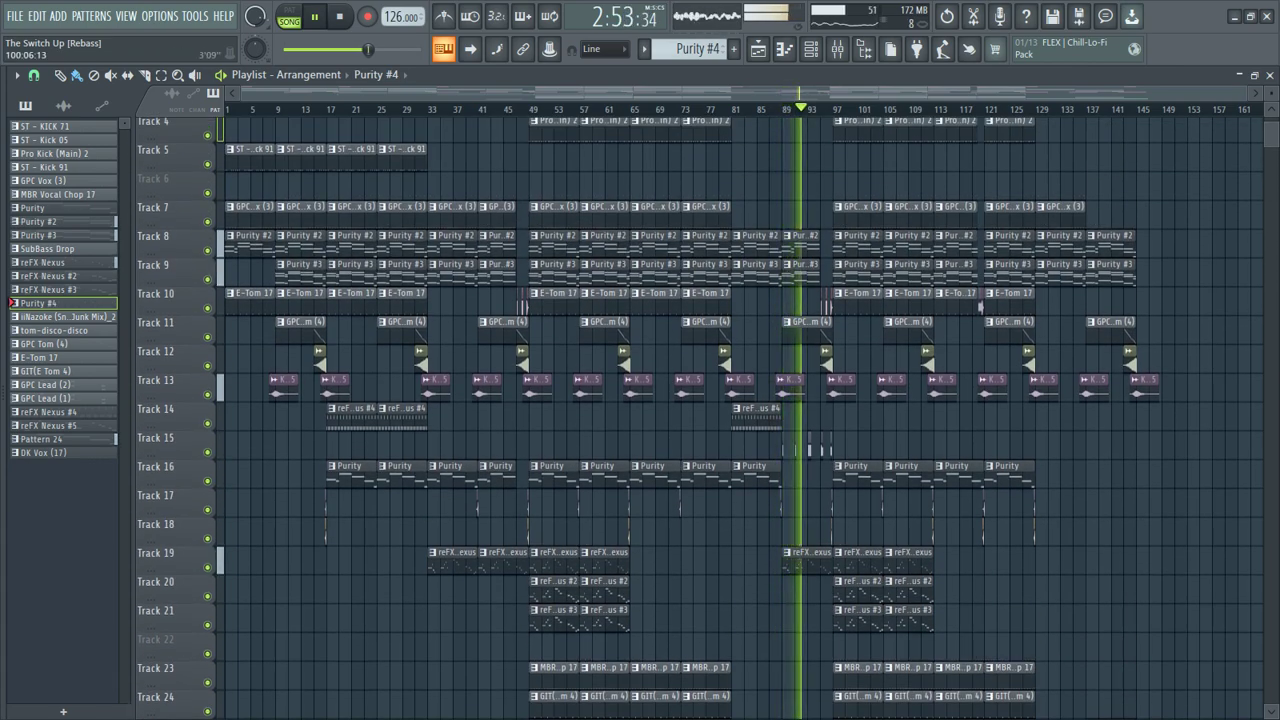
Reduce the heights of Tracks 12, 13, 15, 17 and 18 in the playlist.
{"action": "left_click_drag", "start_coordinate": [152, 459], "coordinate": [152, 443]}
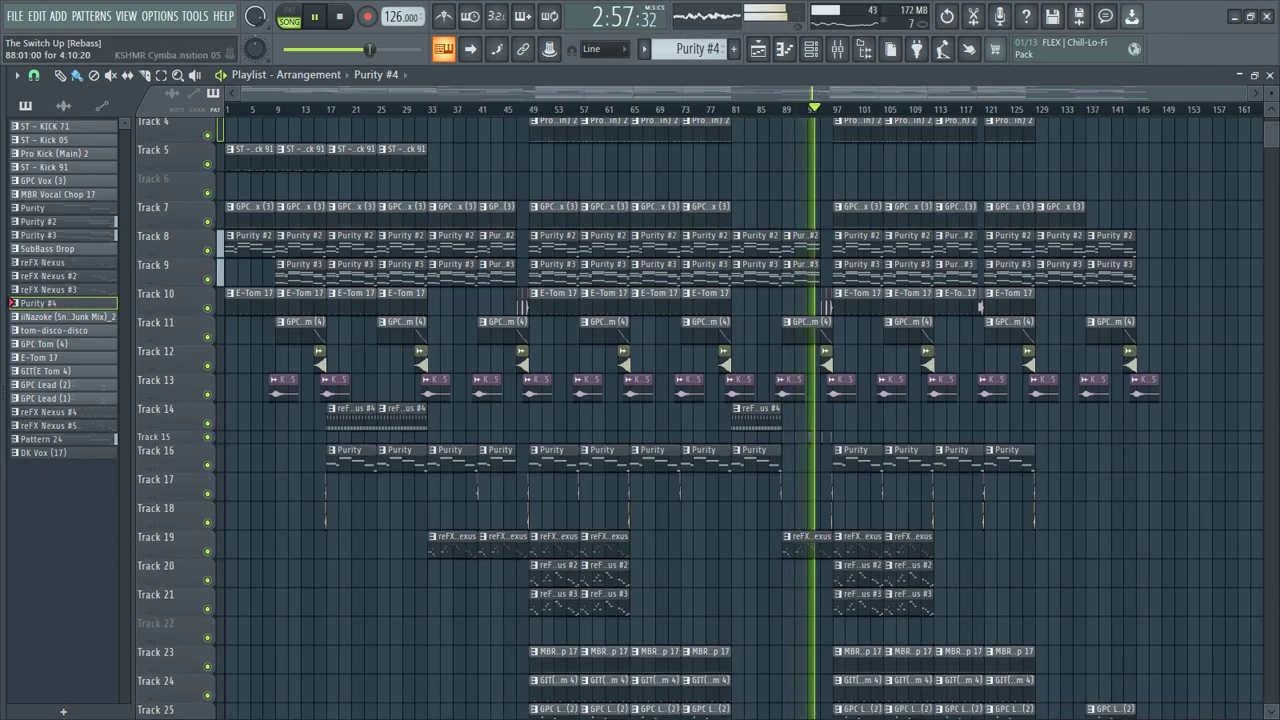
{"action": "left_click_drag", "start_coordinate": [152, 401], "coordinate": [152, 273]}
{"action": "scroll", "coordinate": [152, 335], "scroll_direction": "down", "scroll_amount": 2}
{"action": "scroll", "coordinate": [1027, 362], "scroll_direction": "up", "scroll_amount": 2}
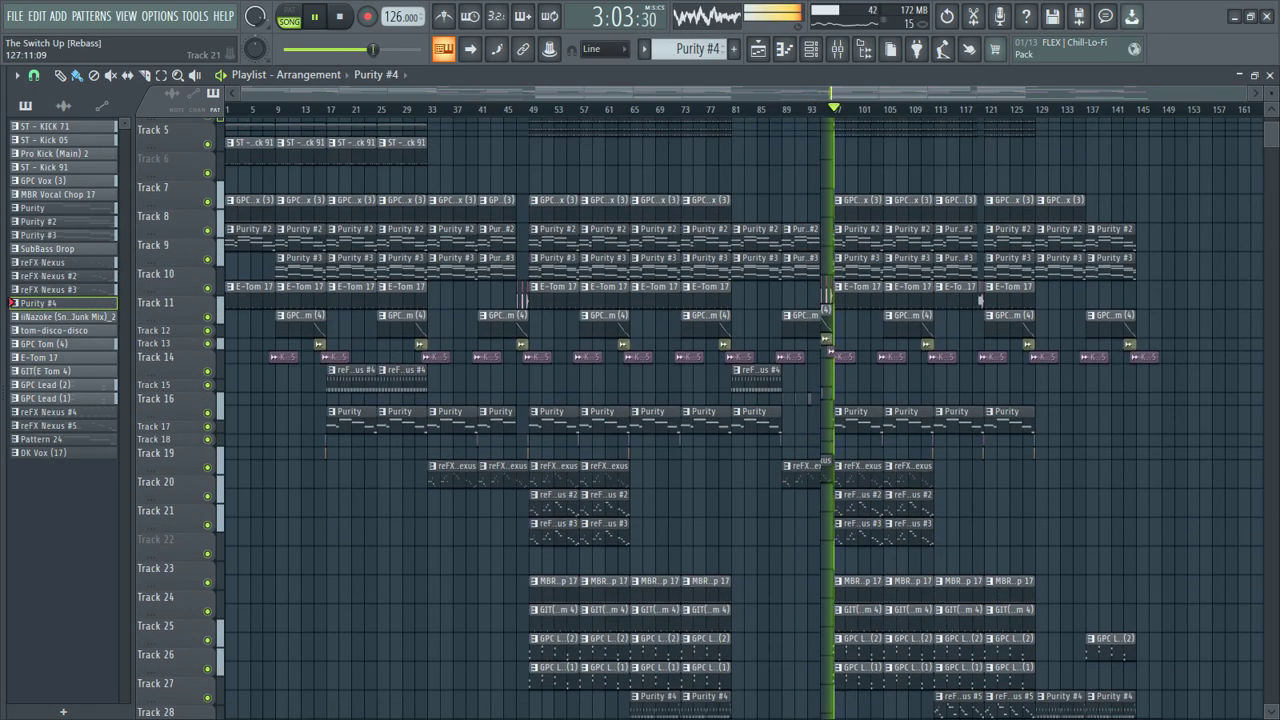
Open the reFX Nexus #3 clip from Track 21 in the piano roll, examine its full melody and return to the playlist.
{"action": "scroll", "coordinate": [700, 400], "scroll_direction": "up", "scroll_amount": 3}
{"action": "scroll", "coordinate": [700, 400], "scroll_direction": "down", "scroll_amount": 10}
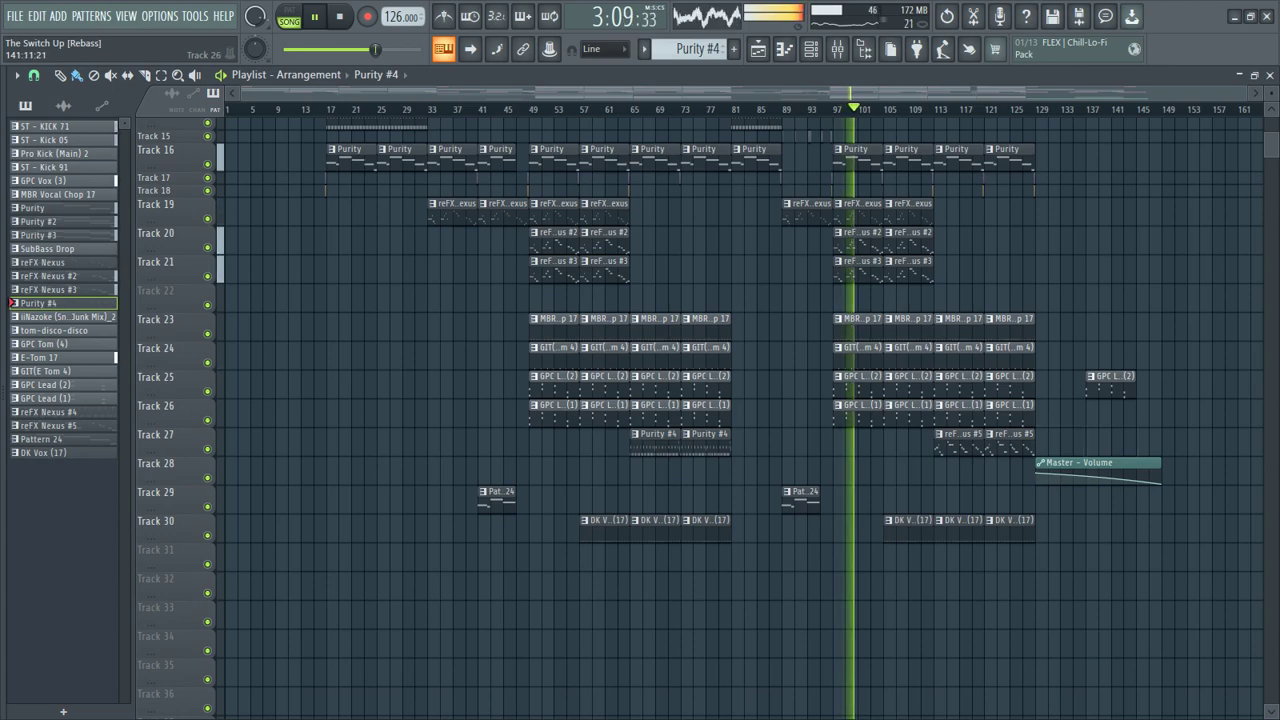
{"action": "scroll", "coordinate": [700, 400], "scroll_direction": "down", "scroll_amount": 1}
{"action": "scroll", "coordinate": [700, 400], "scroll_direction": "up", "scroll_amount": 3}
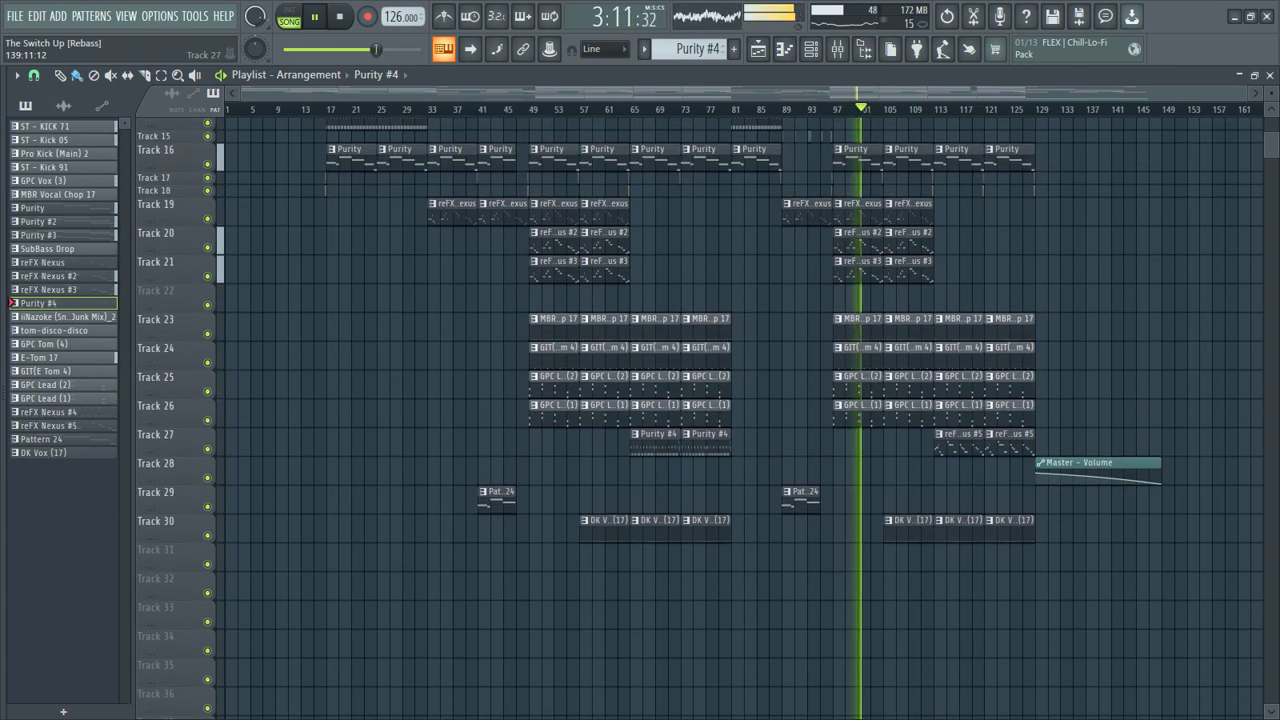
{"action": "double_click", "coordinate": [857, 315]}
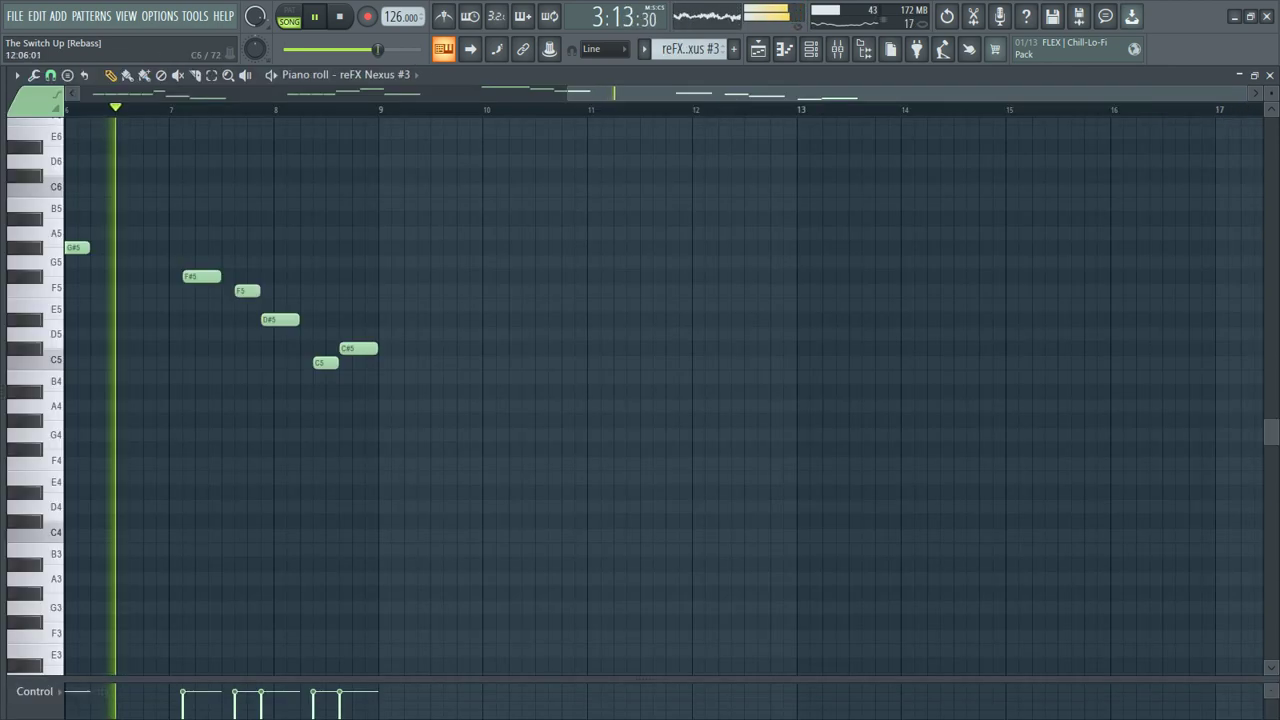
{"action": "left_click_drag", "start_coordinate": [1010, 93], "coordinate": [700, 93]}
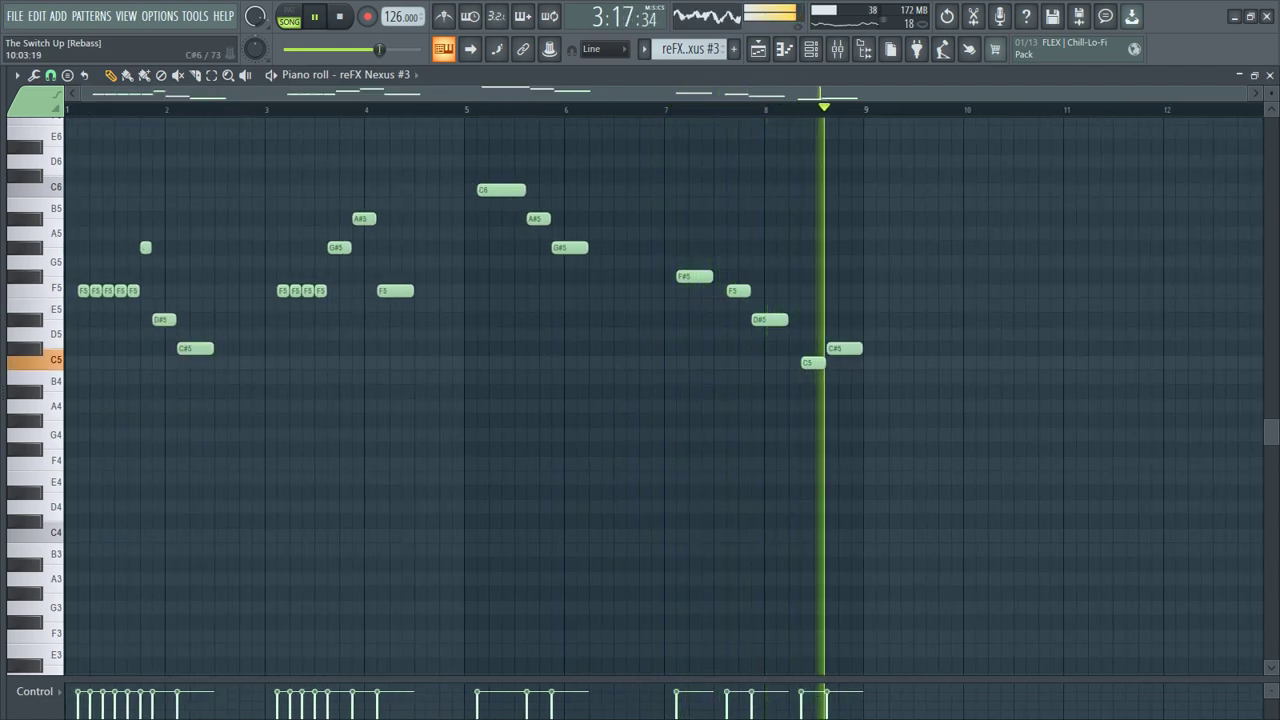
{"action": "scroll", "coordinate": [984, 177], "scroll_direction": "up", "scroll_amount": 3}
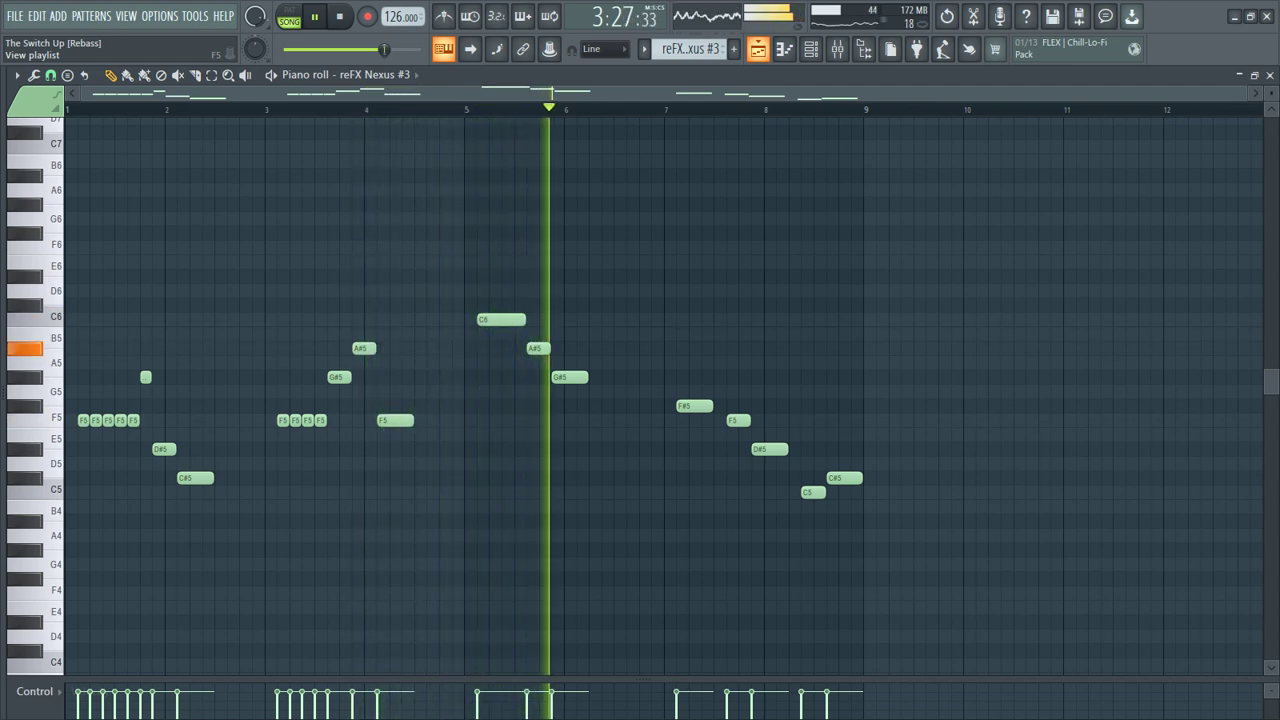
{"action": "key", "text": "F5"}
Open the reFX Nexus #5 clip from Track 27 in the piano roll, examine its notes and return to the playlist.
{"action": "scroll", "coordinate": [1117, 215], "scroll_direction": "up", "scroll_amount": 3}
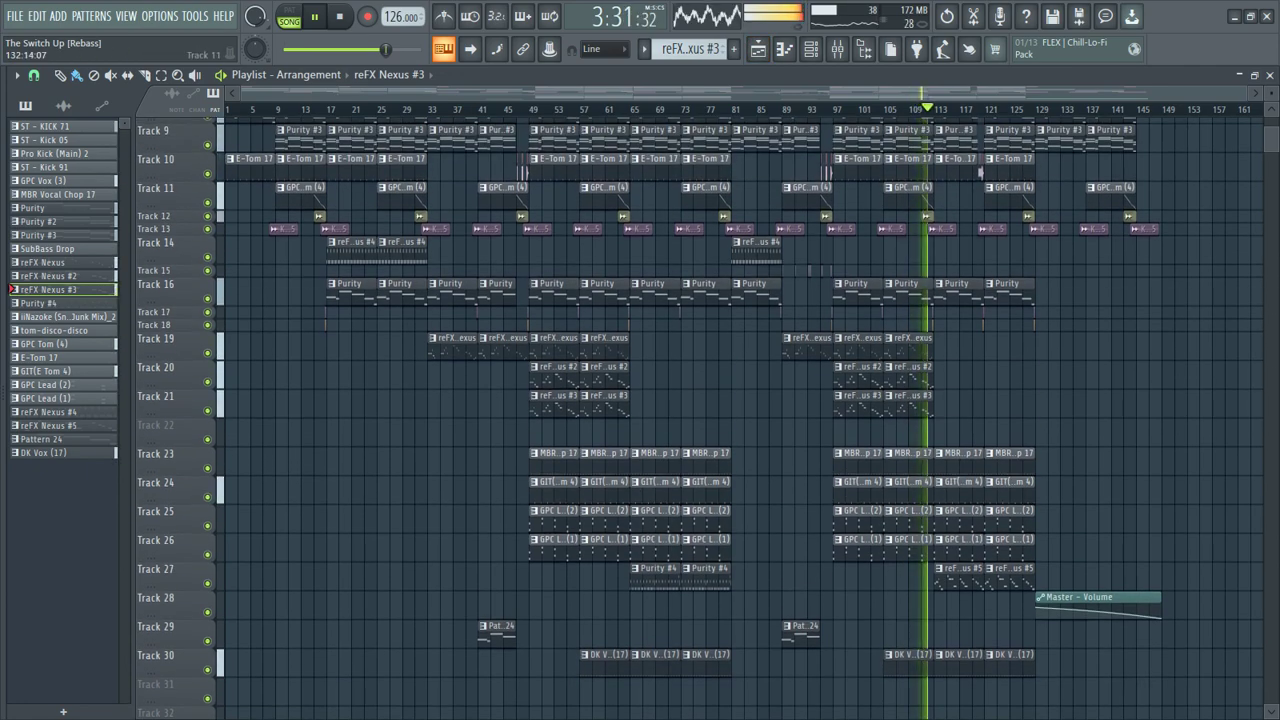
{"action": "scroll", "coordinate": [740, 418], "scroll_direction": "down", "scroll_amount": 3}
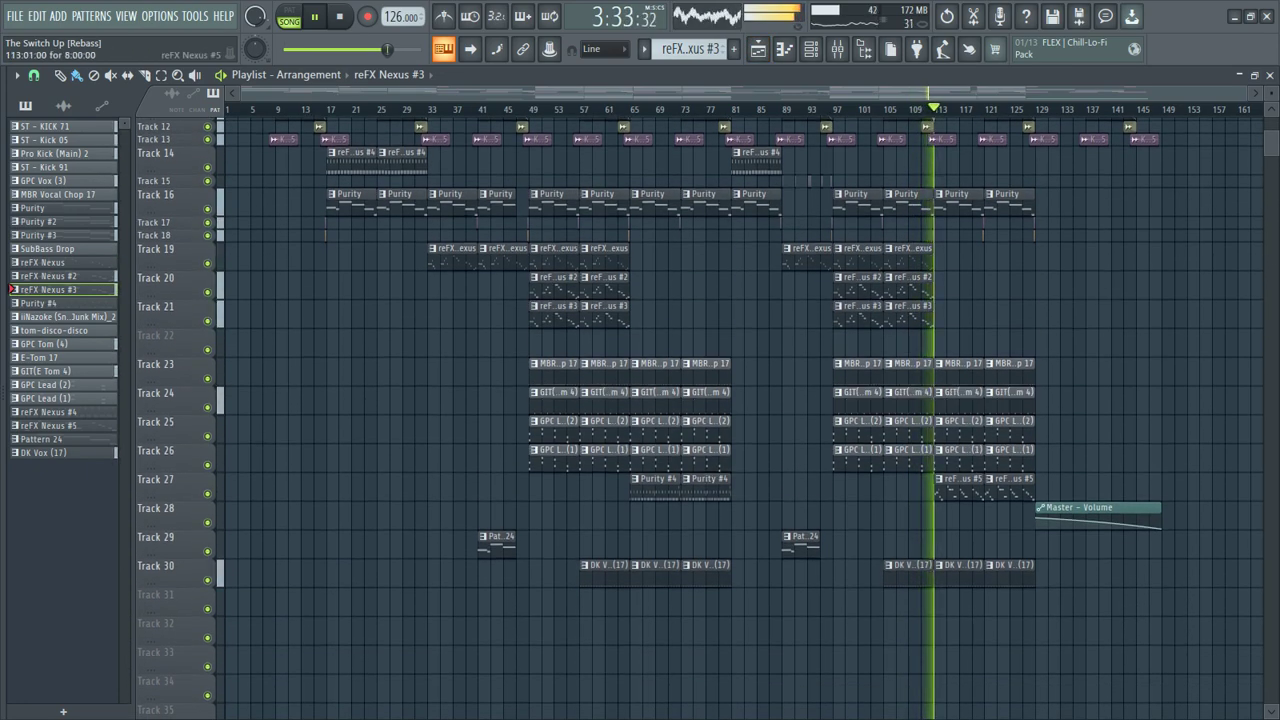
{"action": "key", "text": "F7"}
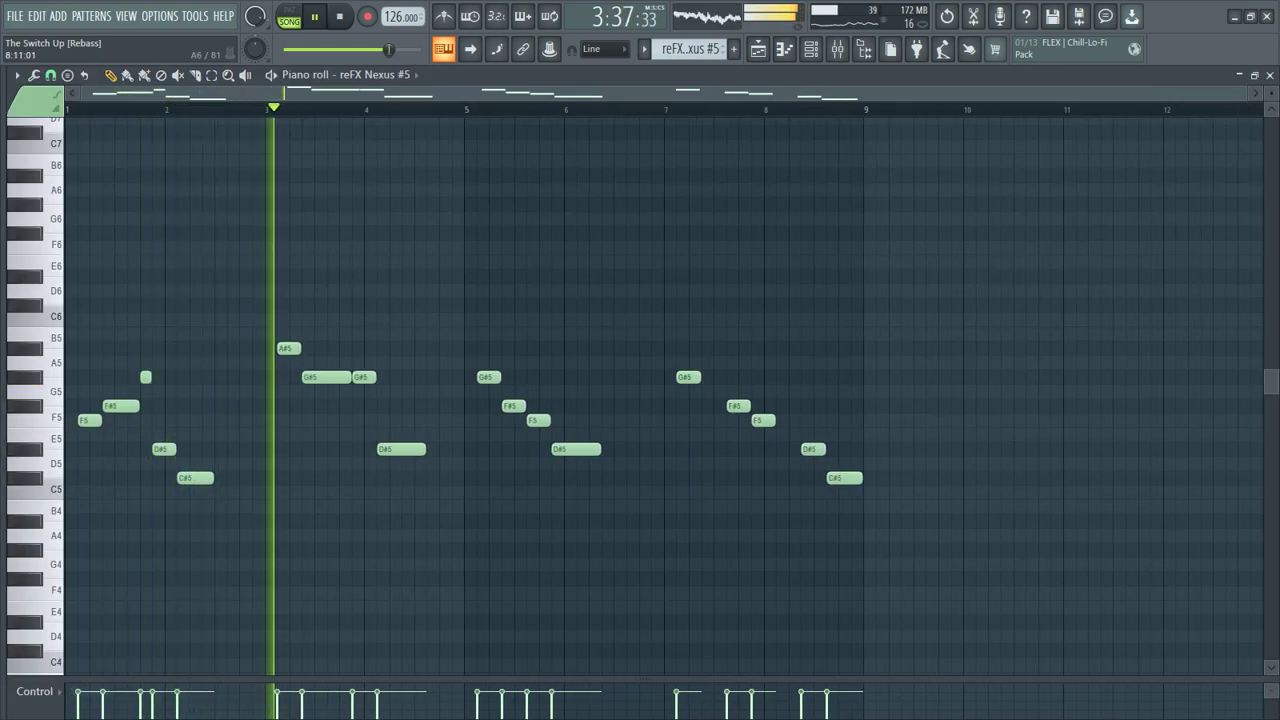
{"action": "scroll", "coordinate": [640, 400], "scroll_direction": "down", "scroll_amount": 2}
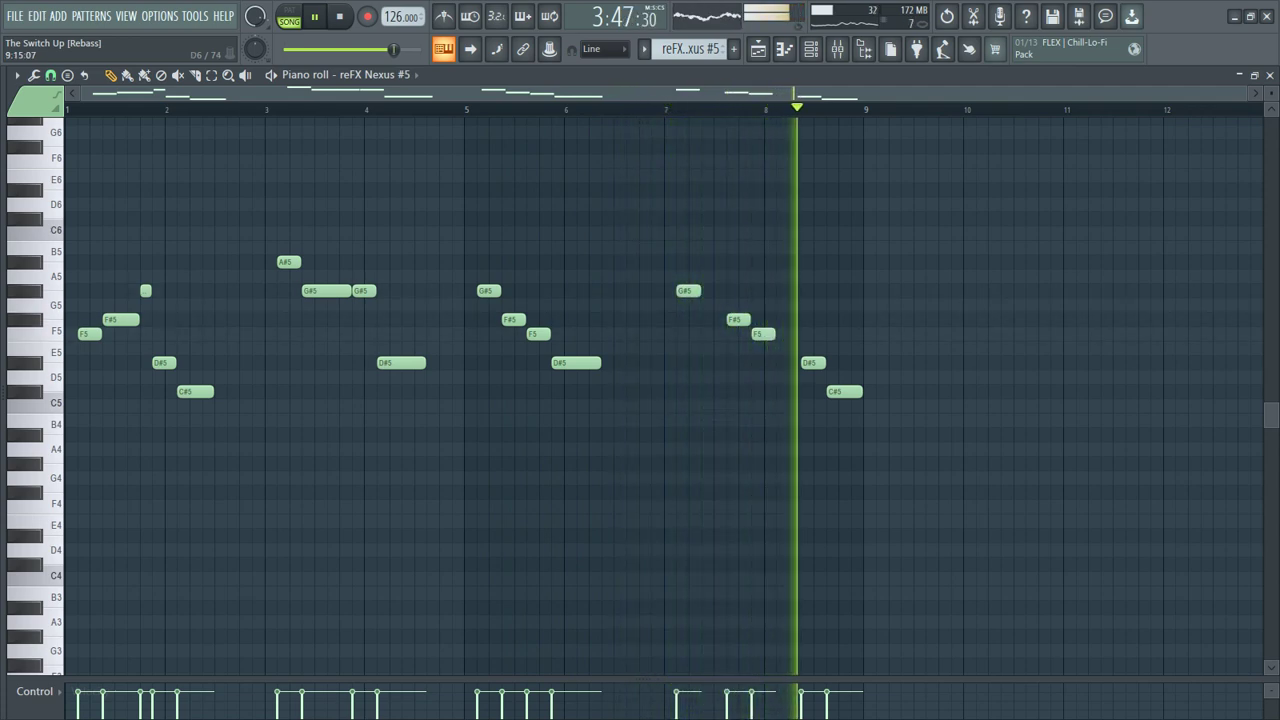
{"action": "key", "text": "F5"}
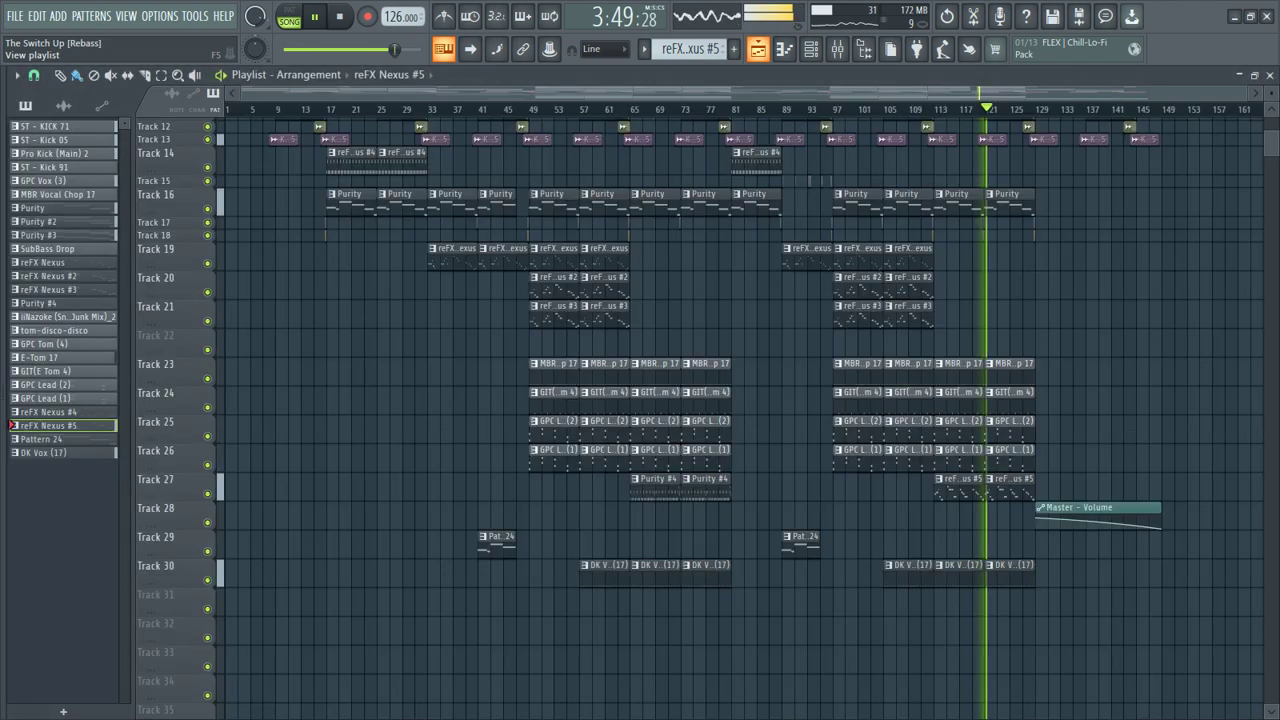
Open a Purity #3 clip from Track 9 in the piano roll, examine its chord notes and return to the playlist.
{"action": "scroll", "coordinate": [740, 420], "scroll_direction": "up", "scroll_amount": 3}
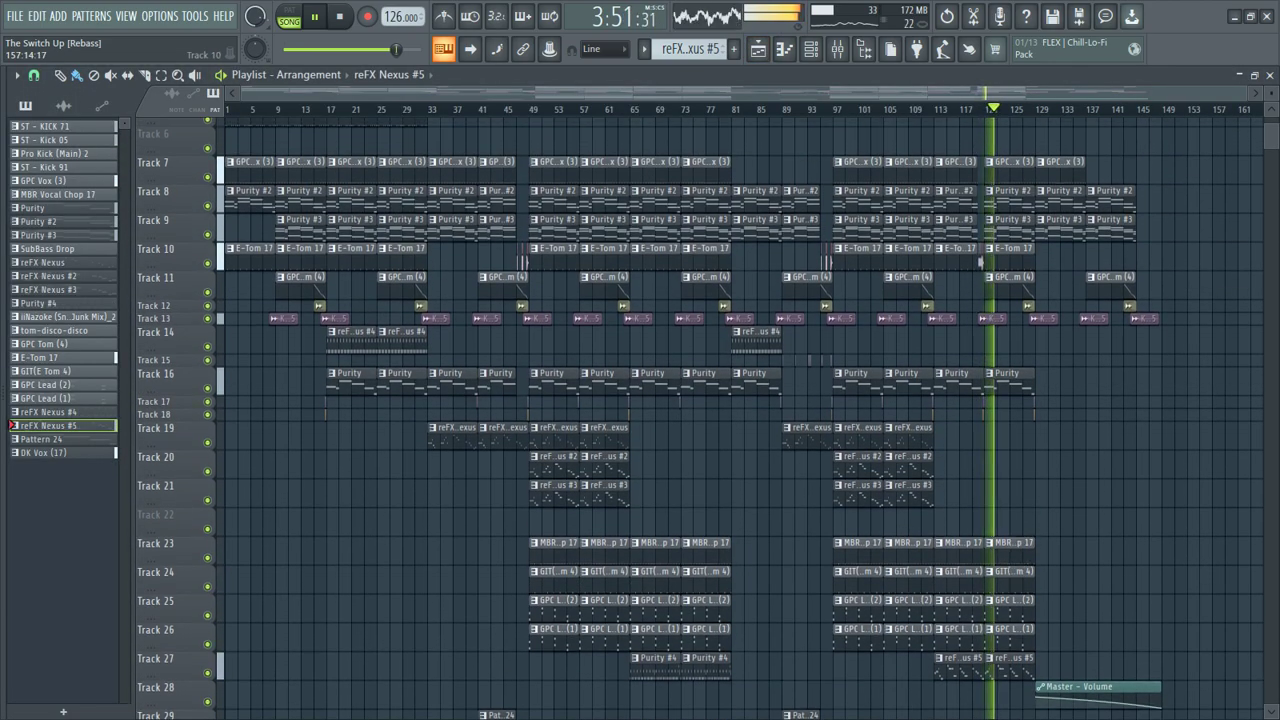
{"action": "scroll", "coordinate": [740, 420], "scroll_direction": "down", "scroll_amount": 3}
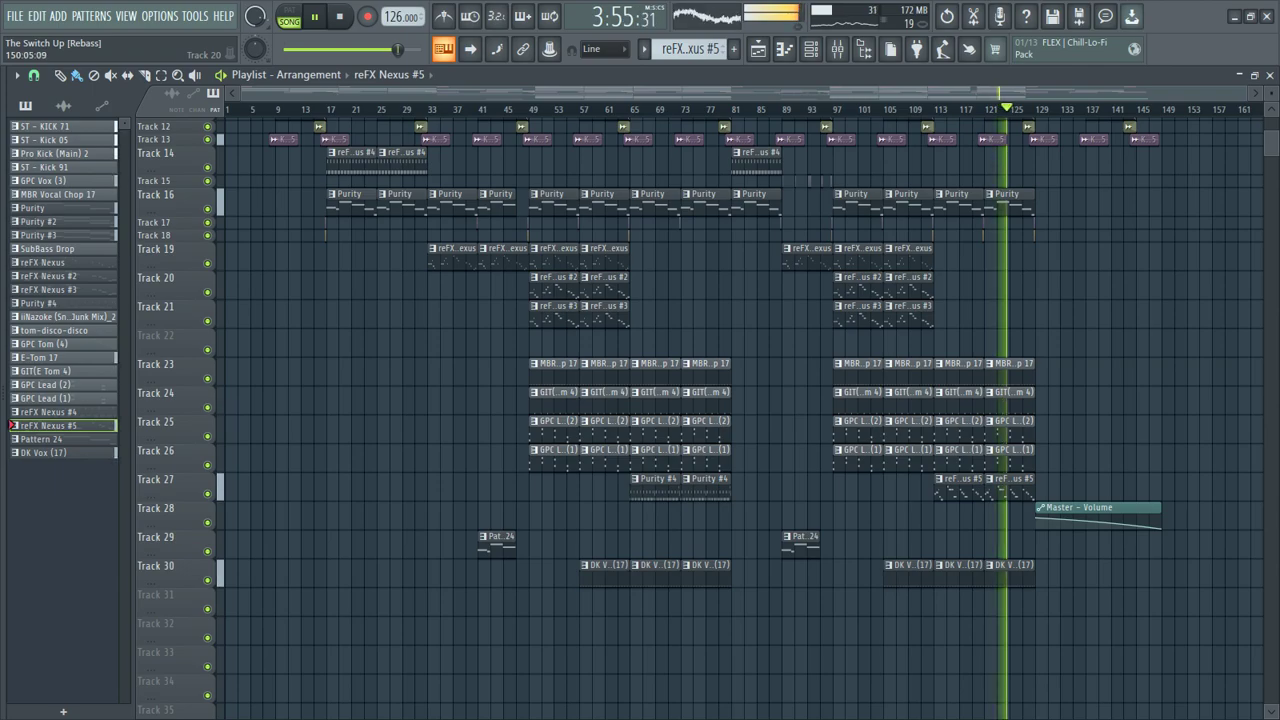
{"action": "scroll", "coordinate": [740, 420], "scroll_direction": "up", "scroll_amount": 5}
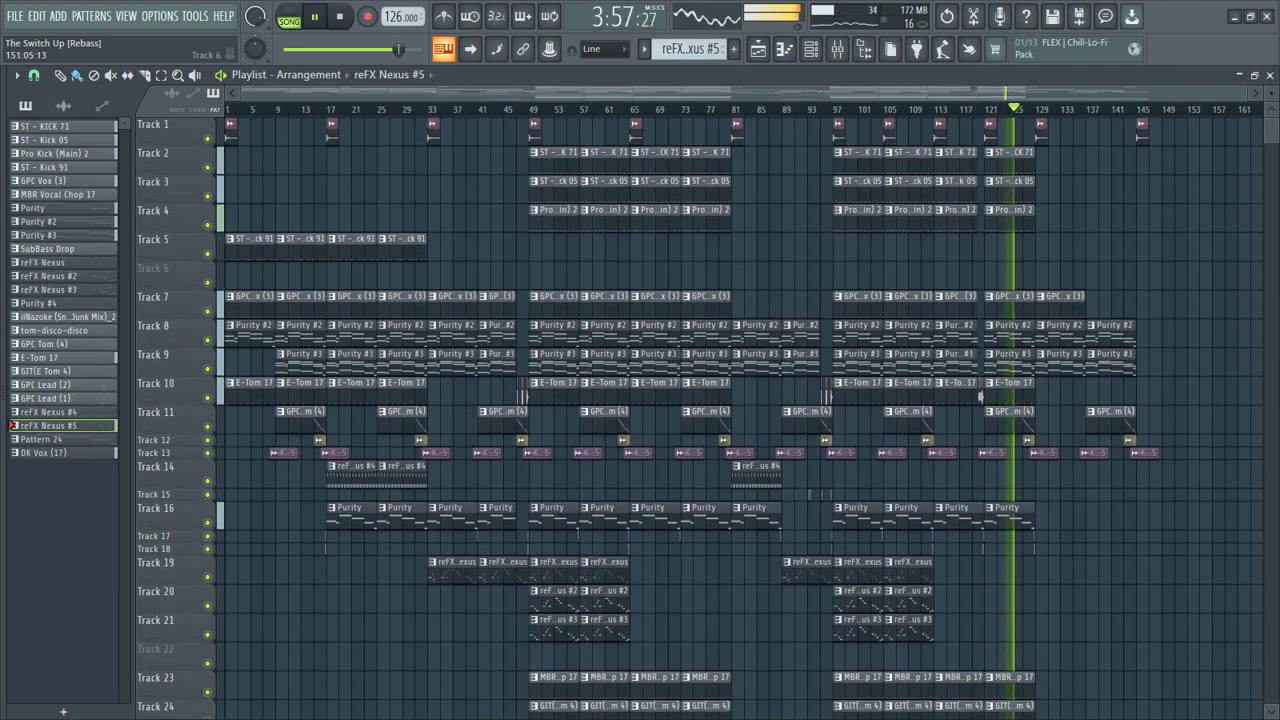
{"action": "double_click", "coordinate": [1060, 363]}
{"action": "scroll", "coordinate": [1000, 360], "scroll_direction": "left", "scroll_amount": 3}
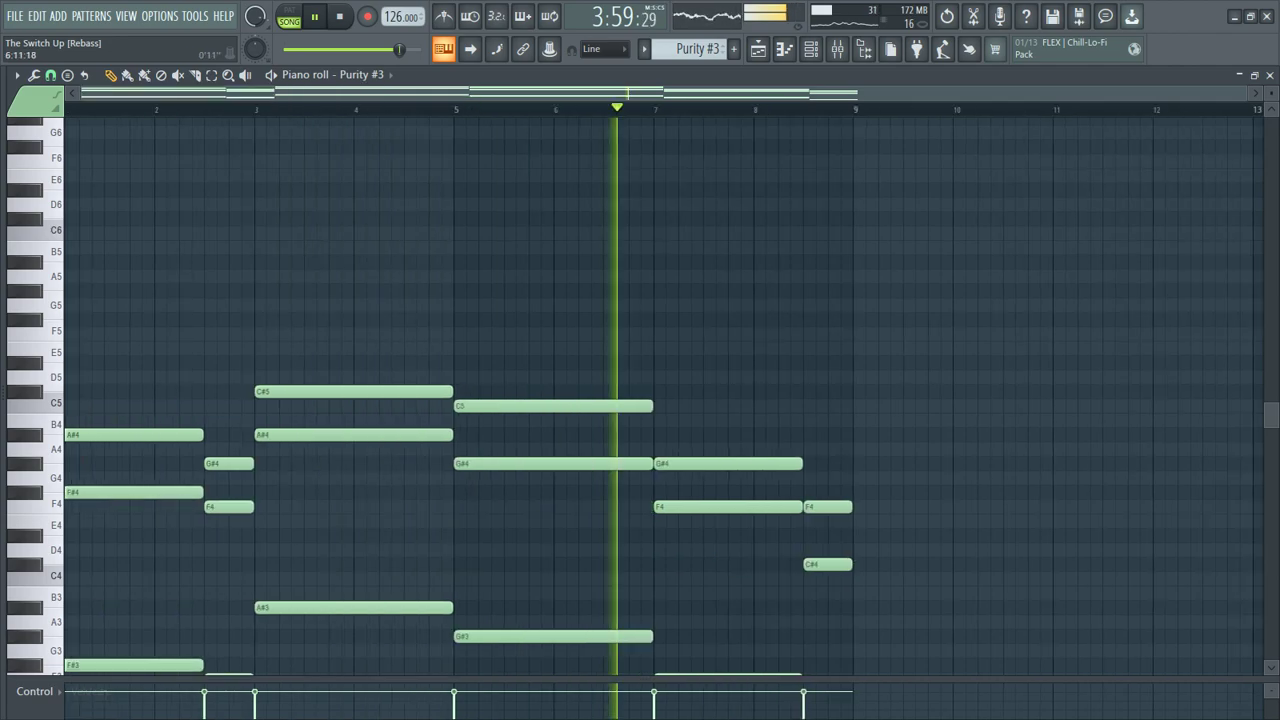
{"action": "scroll", "coordinate": [996, 350], "scroll_direction": "down", "scroll_amount": 3}
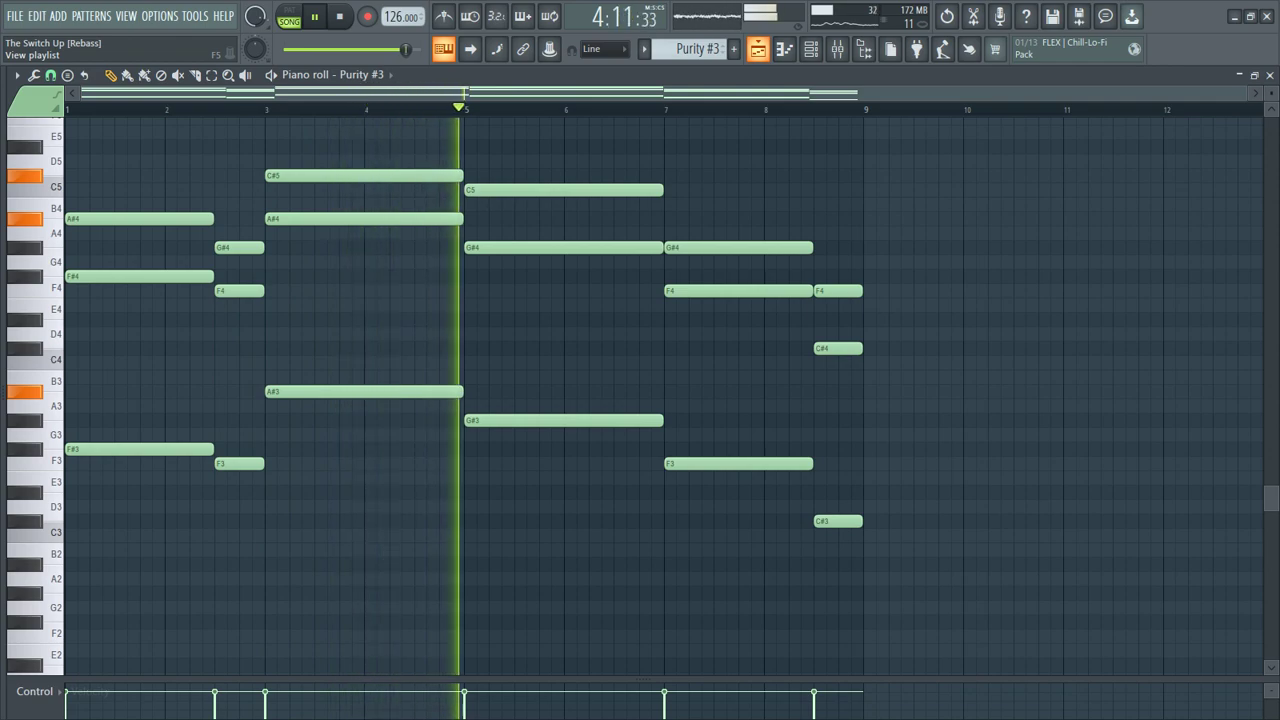
{"action": "key", "text": "F5"}
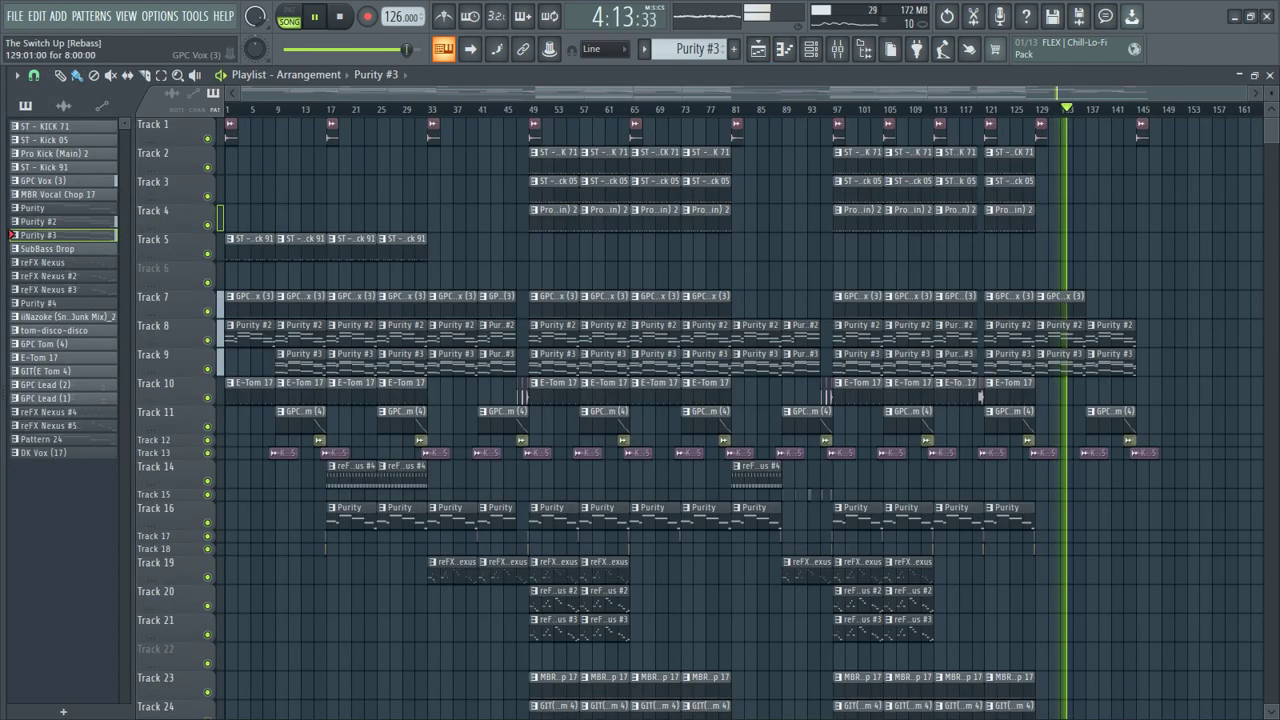
Examine the GPC Vox (3) pattern from Track 7 in the piano roll, and return to the playlist to review its tracks.
{"action": "key", "text": "F7"}
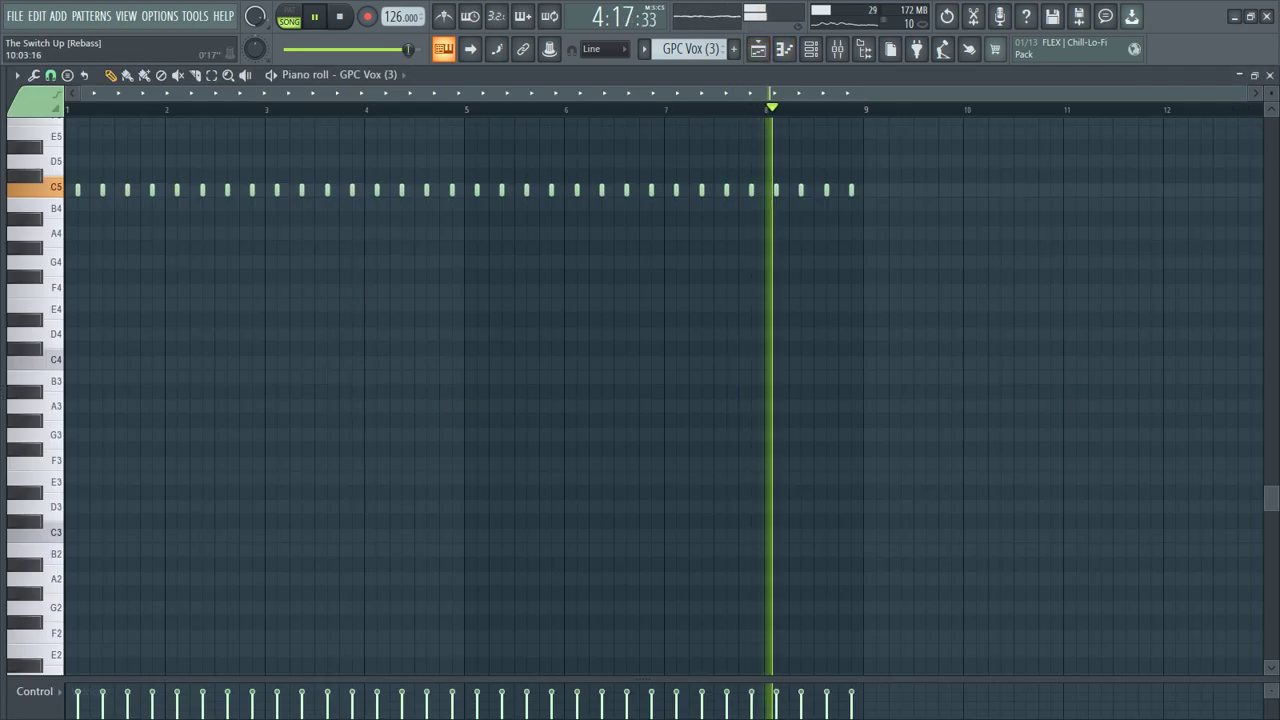
{"action": "left_click", "coordinate": [443, 49]}
{"action": "scroll", "coordinate": [740, 420], "scroll_direction": "down", "scroll_amount": 5}
{"action": "scroll", "coordinate": [740, 420], "scroll_direction": "up", "scroll_amount": 5}
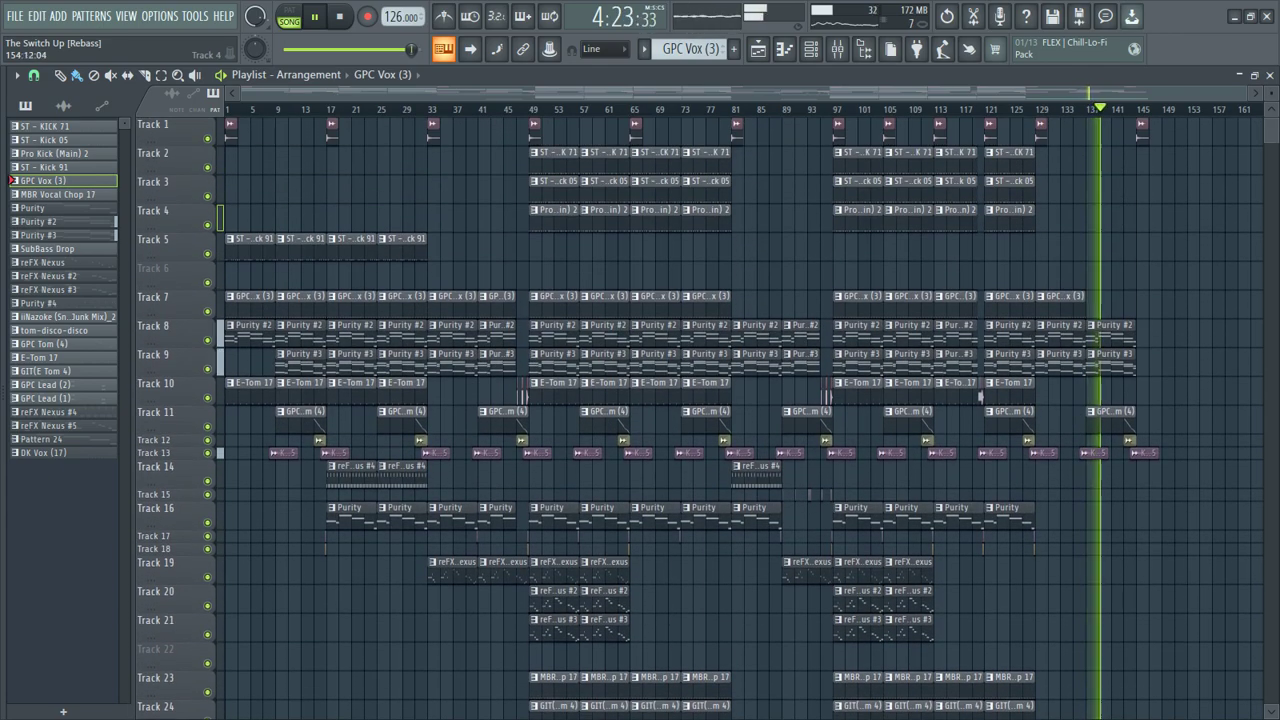
Close the playlist, the channel rack and the Purity #2 instrument window to clear the workspace.
{"action": "left_click", "coordinate": [1270, 76]}
{"action": "left_click", "coordinate": [1270, 76]}
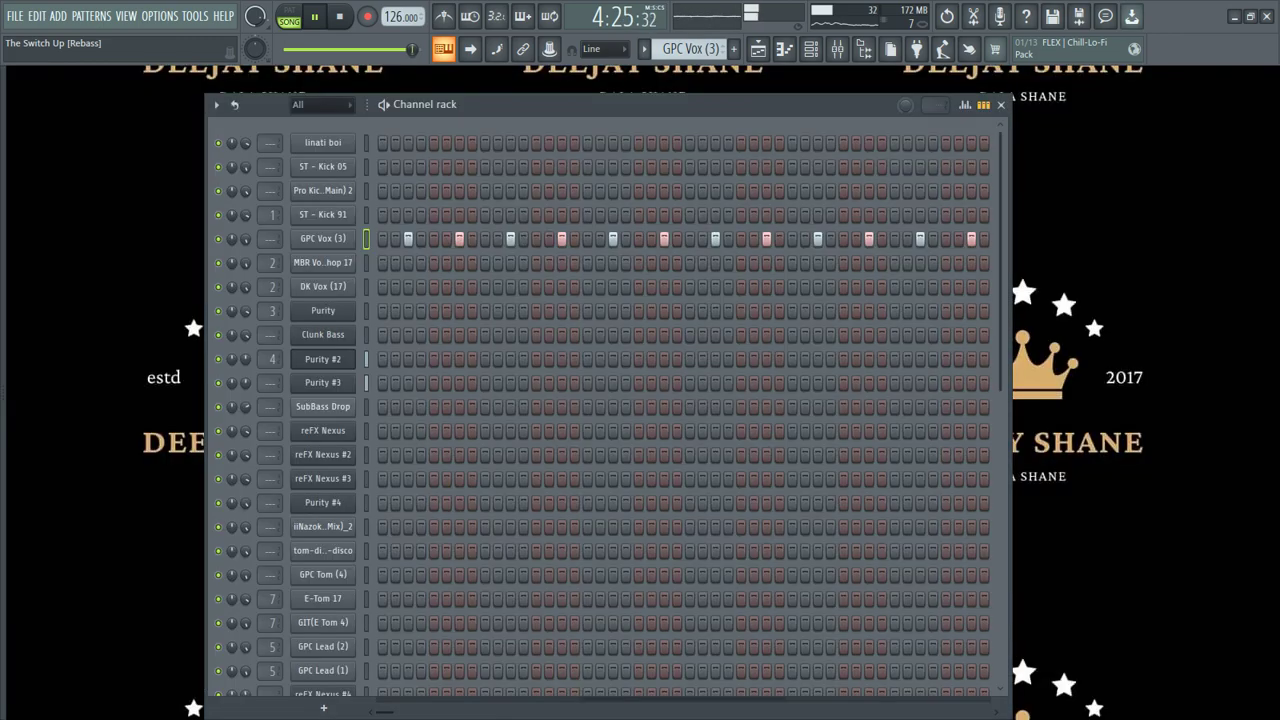
{"action": "left_click", "coordinate": [1000, 104]}
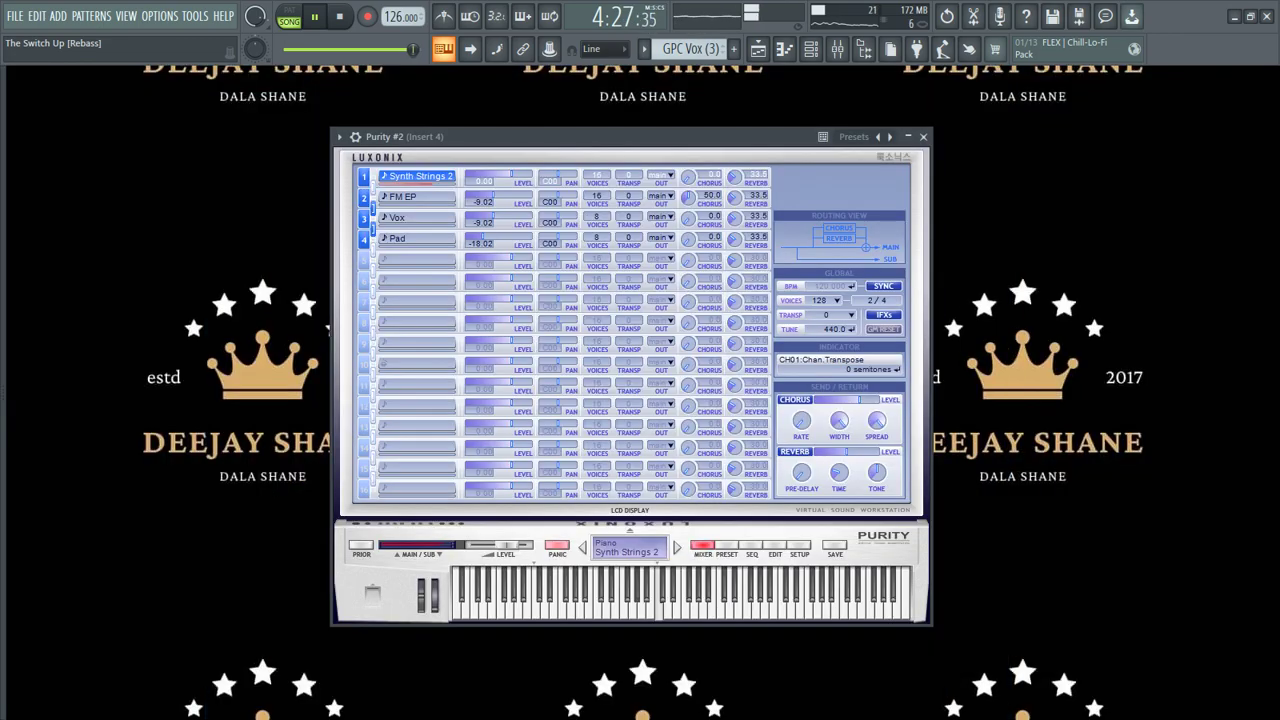
{"action": "left_click", "coordinate": [923, 136]}
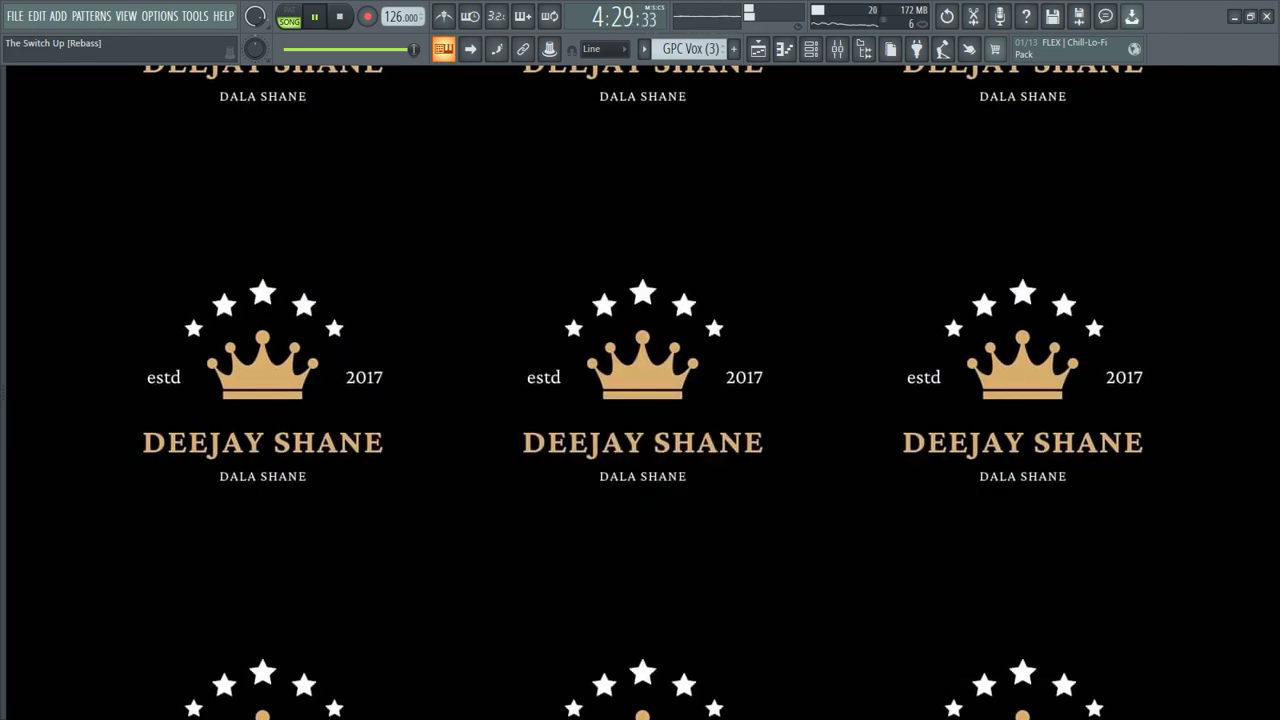